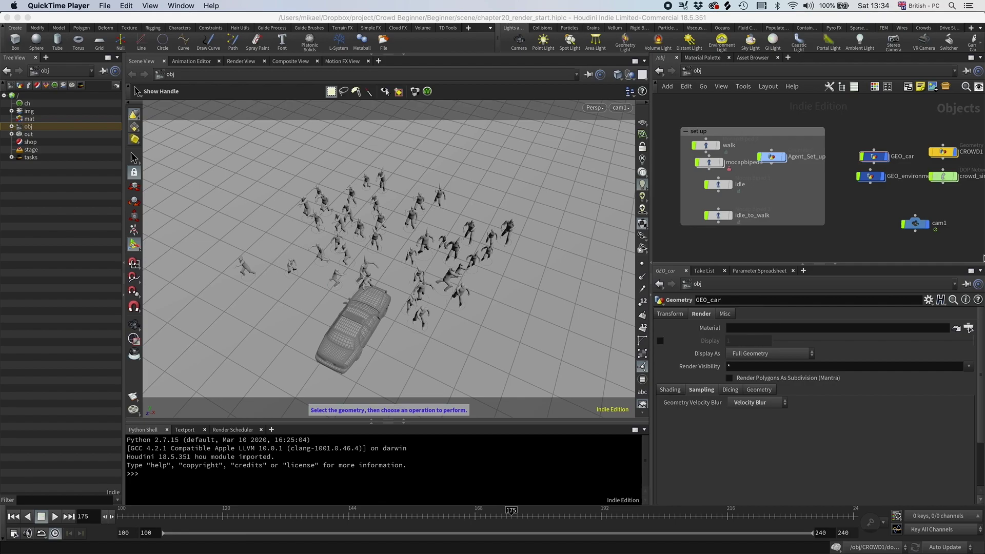
{"action": "left_click", "coordinate": [908, 224]}
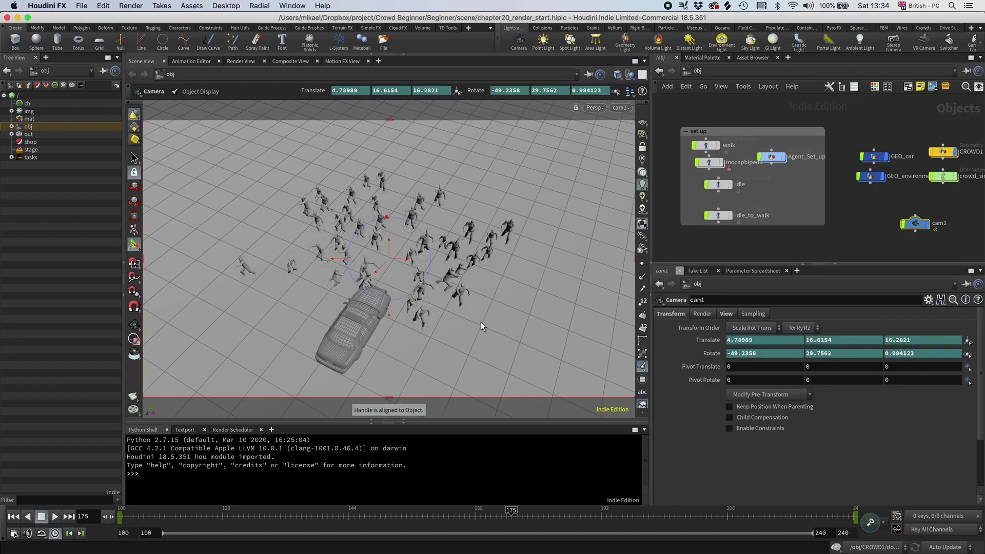
{"action": "left_click", "coordinate": [156, 516]}
{"action": "left_click_drag", "start_coordinate": [188, 518], "coordinate": [506, 524]}
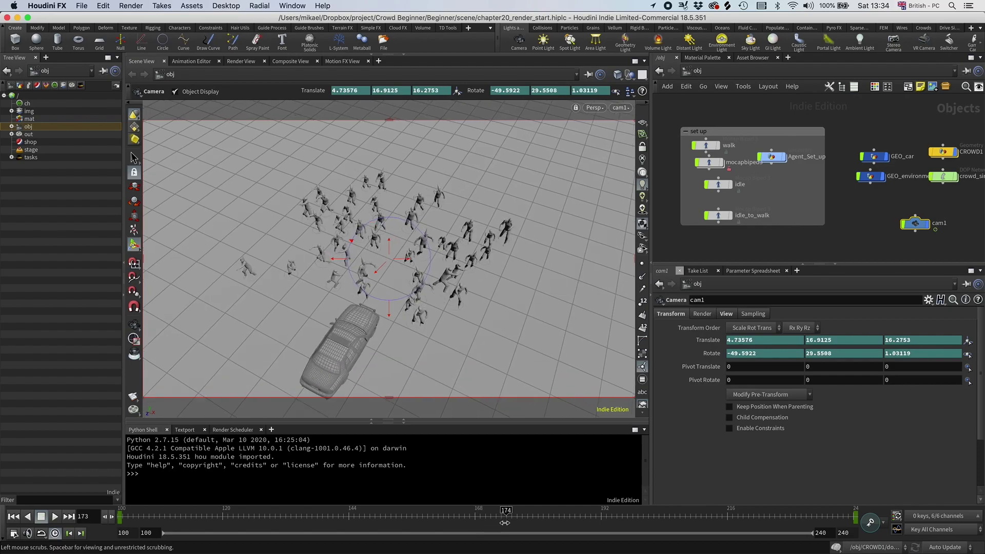
{"action": "left_click", "coordinate": [869, 159]}
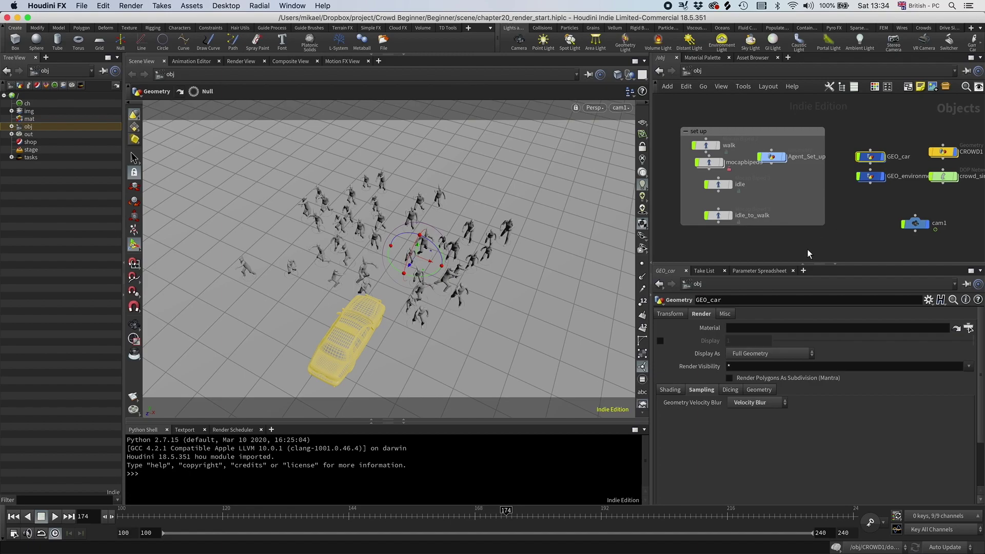
{"action": "middle_click_drag", "start_coordinate": [869, 210], "coordinate": [817, 208]}
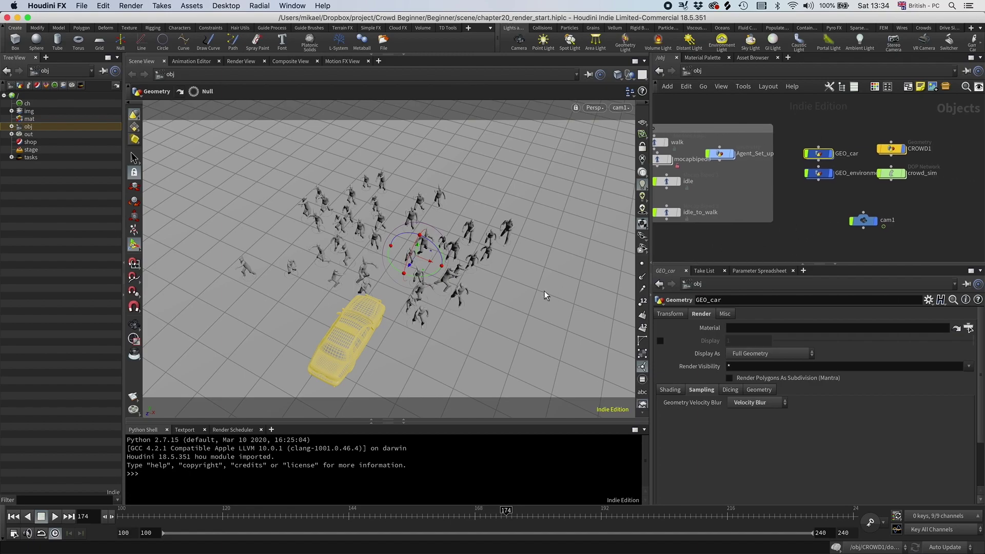
{"action": "left_click", "coordinate": [775, 244]}
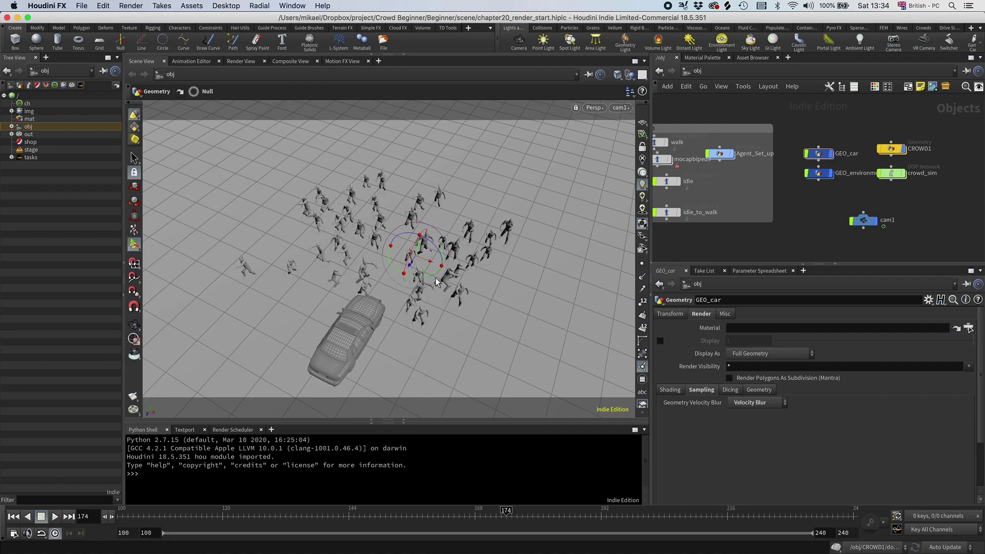
Create a Principled Shader node in the mat network
{"action": "left_click", "coordinate": [707, 76]}
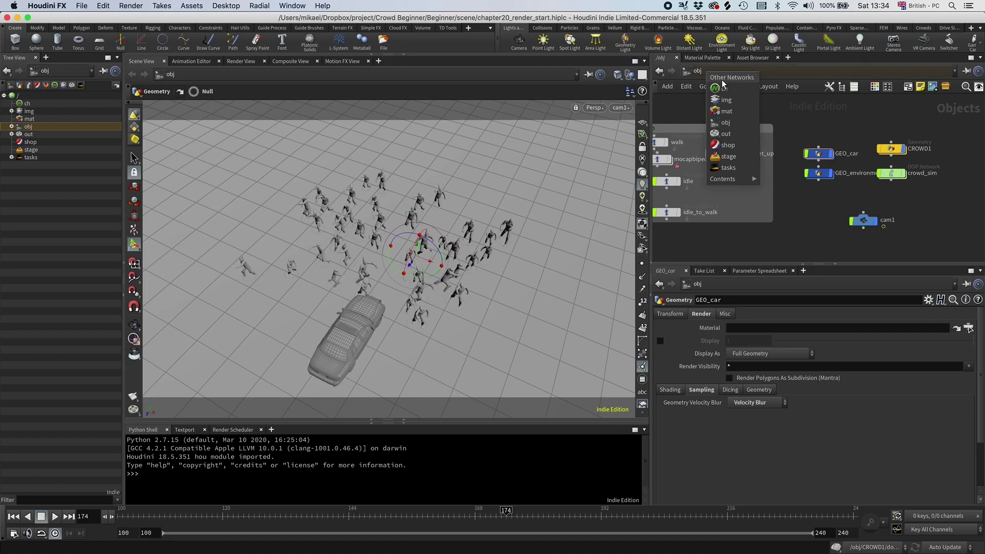
{"action": "left_click", "coordinate": [726, 113]}
{"action": "key", "text": "Tab"}
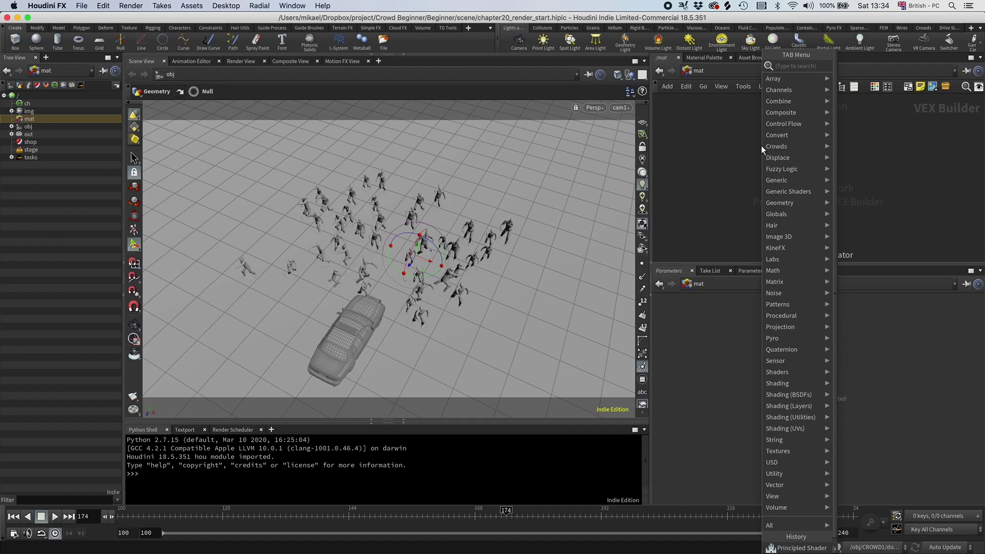
{"action": "type", "text": "princip"}
{"action": "key", "text": "Return"}
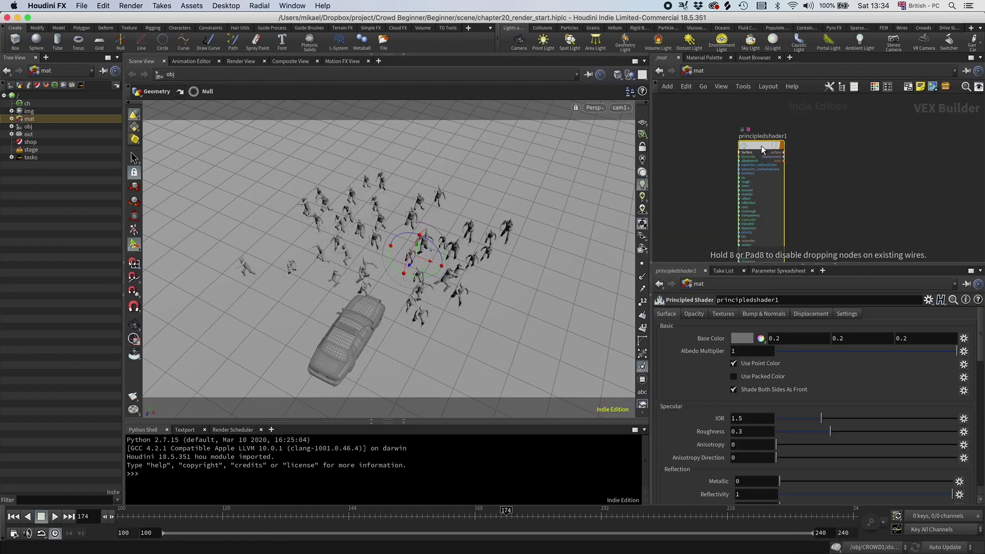
{"action": "left_click", "coordinate": [759, 145]}
Use police_car_<UDIM>_BaseColor.png as the shader's base colour texture
{"action": "left_click", "coordinate": [767, 313]}
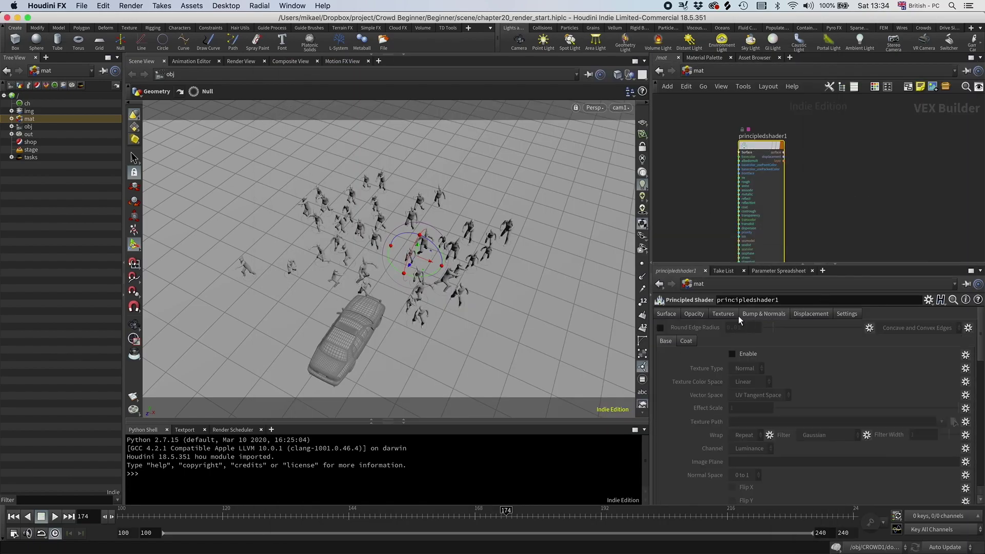
{"action": "left_click", "coordinate": [728, 316]}
{"action": "left_click", "coordinate": [733, 337]}
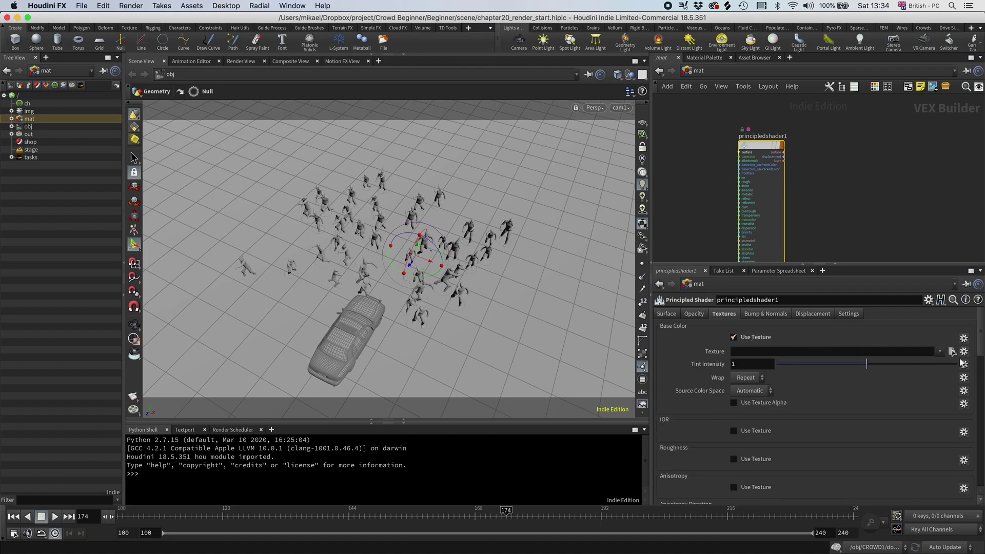
{"action": "left_click", "coordinate": [952, 351]}
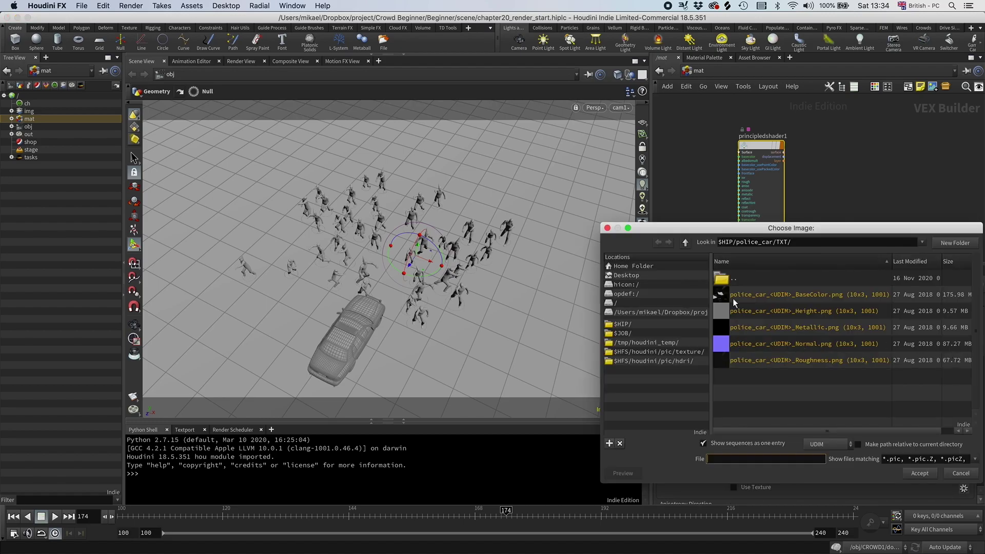
{"action": "left_click", "coordinate": [831, 444]}
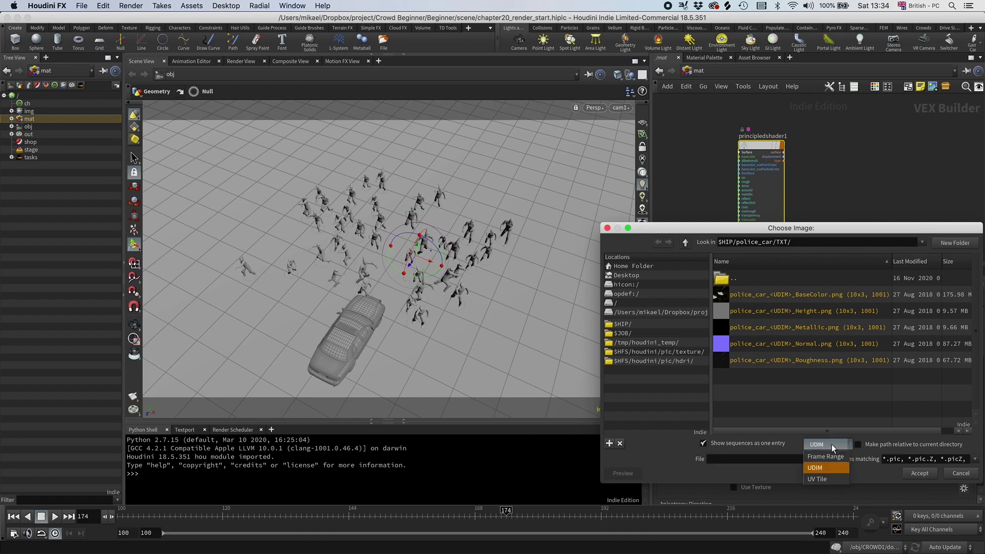
{"action": "left_click", "coordinate": [823, 456]}
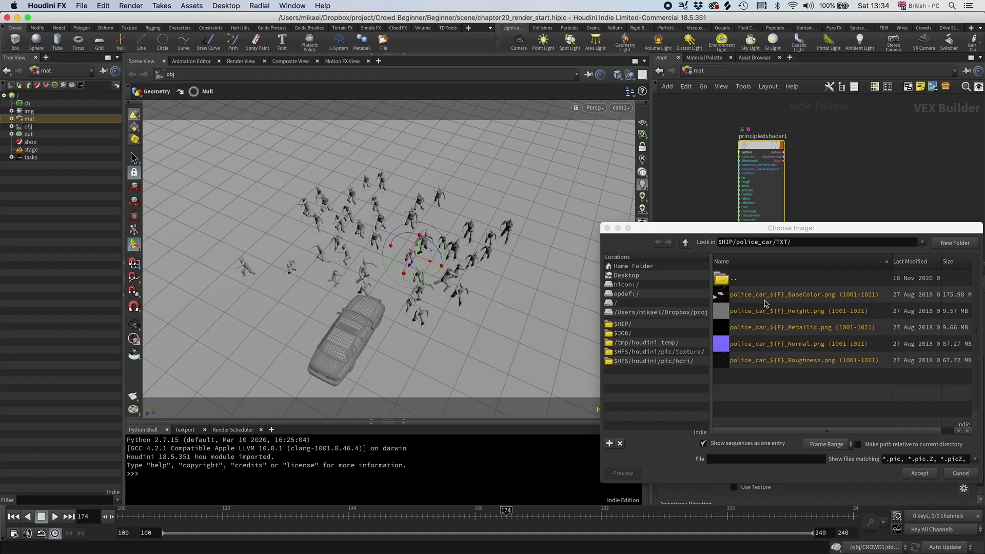
{"action": "left_click", "coordinate": [826, 444]}
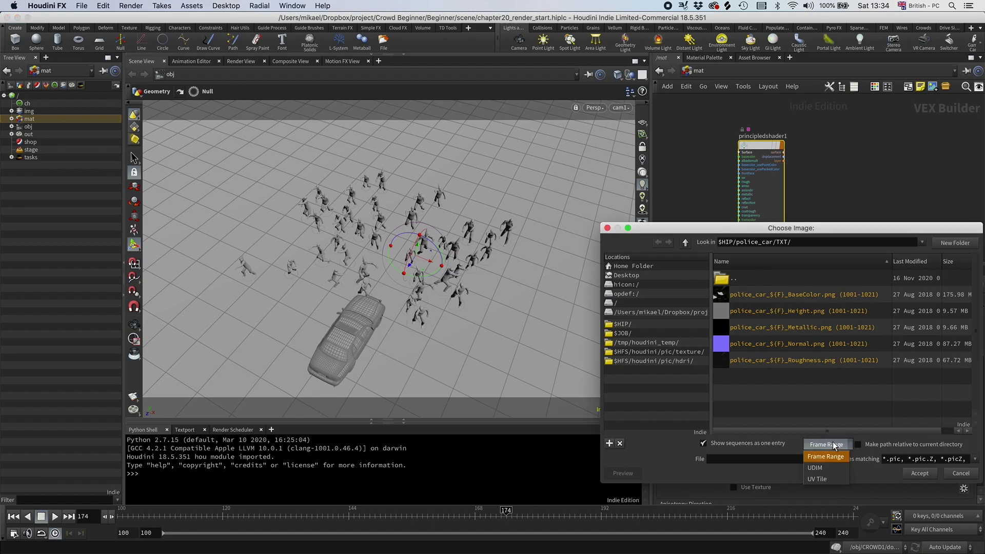
{"action": "left_click", "coordinate": [823, 468]}
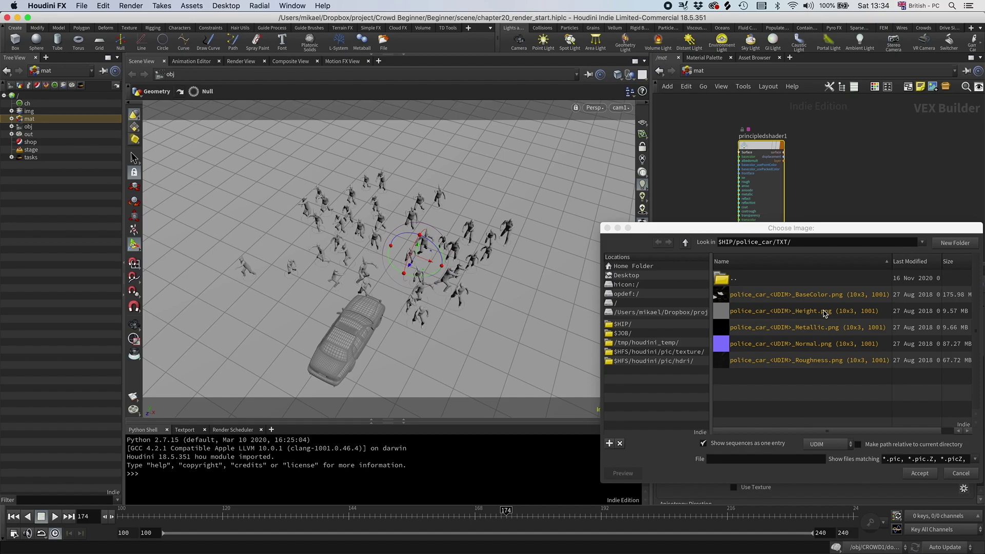
{"action": "left_click", "coordinate": [798, 295]}
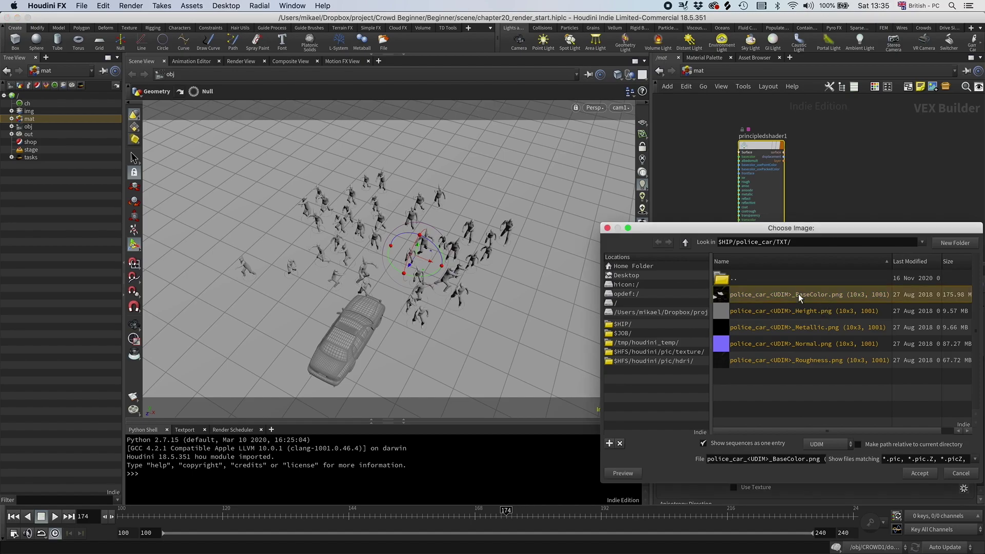
{"action": "left_click", "coordinate": [920, 475]}
Add the police car Roughness and Metallic UDIM textures to the shader
{"action": "scroll", "coordinate": [770, 410], "scroll_direction": "down", "scroll_amount": 2}
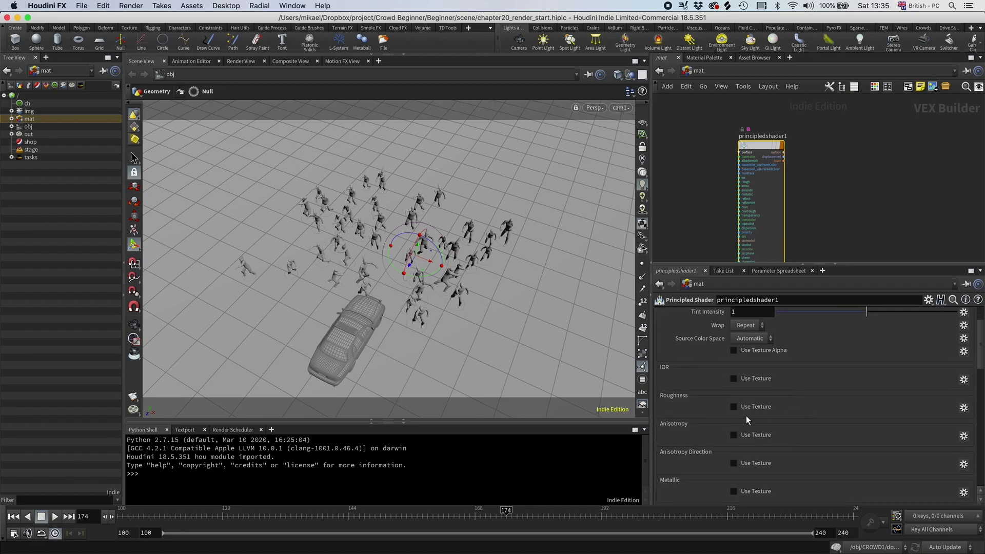
{"action": "left_click", "coordinate": [949, 420]}
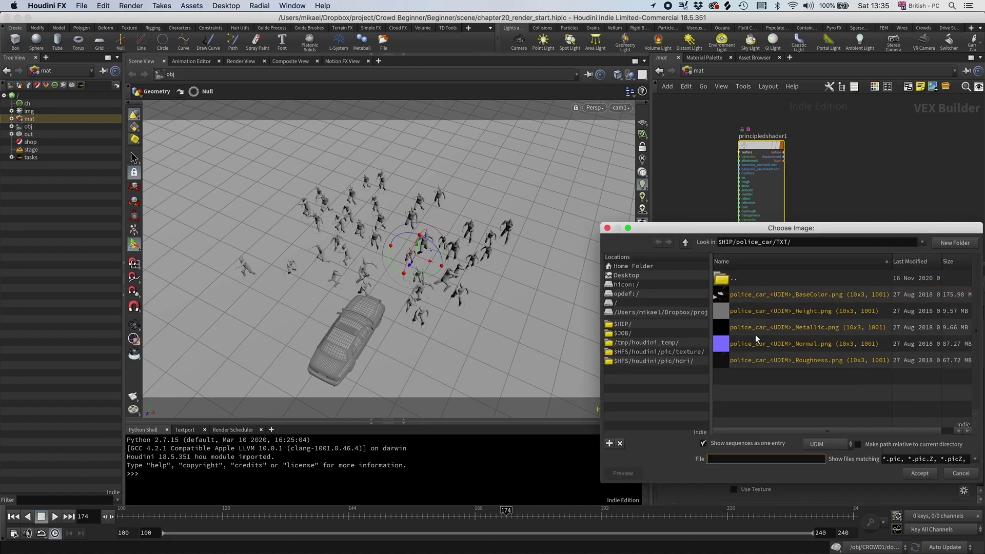
{"action": "double_click", "coordinate": [796, 359]}
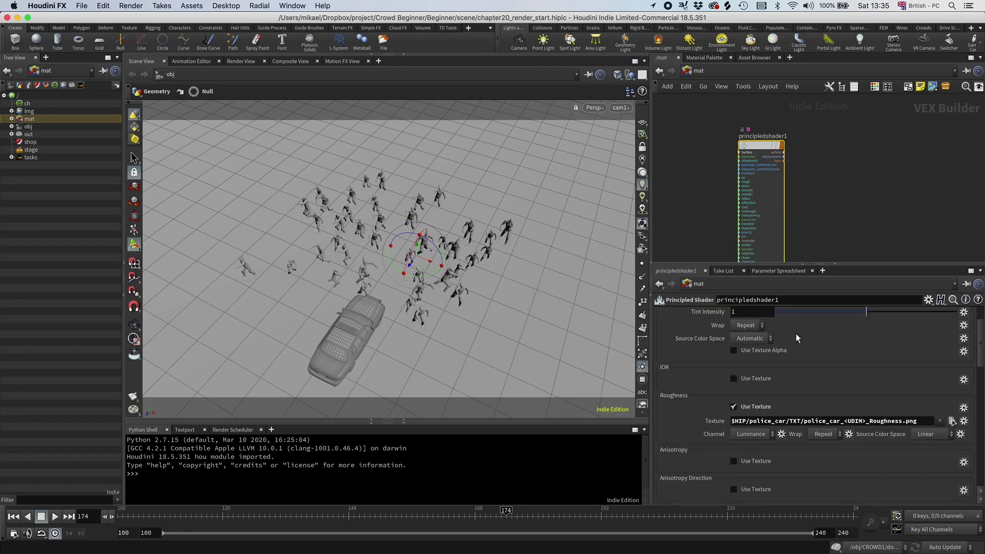
{"action": "scroll", "coordinate": [799, 328], "scroll_direction": "down", "scroll_amount": 1}
{"action": "scroll", "coordinate": [802, 324], "scroll_direction": "down", "scroll_amount": 1}
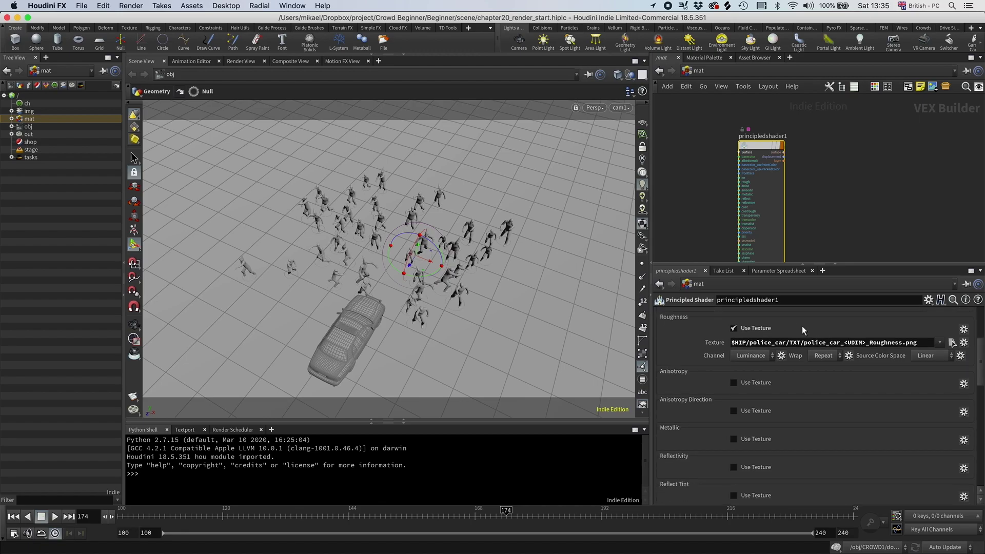
{"action": "left_click", "coordinate": [733, 439]}
{"action": "left_click", "coordinate": [952, 454]}
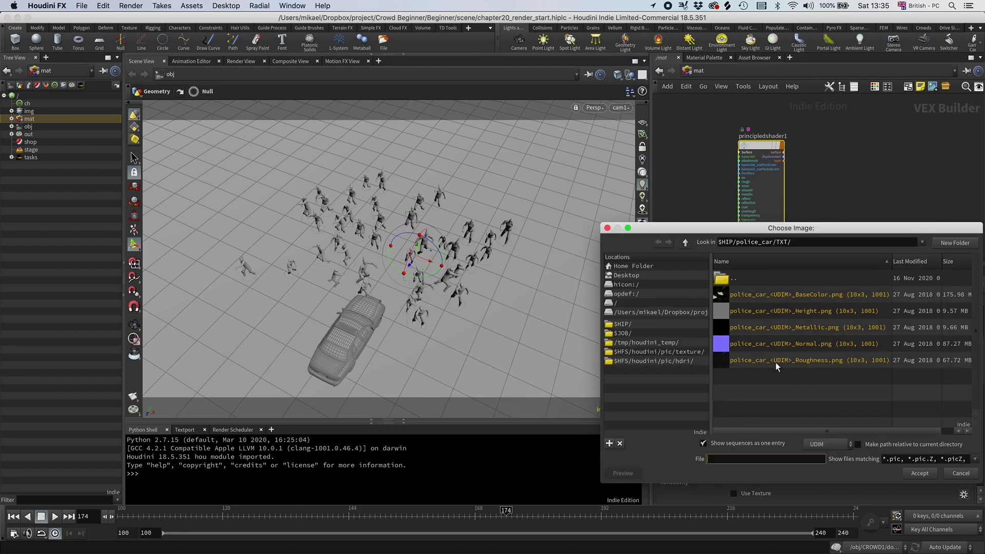
{"action": "double_click", "coordinate": [790, 329]}
{"action": "scroll", "coordinate": [804, 361], "scroll_direction": "up", "scroll_amount": 5}
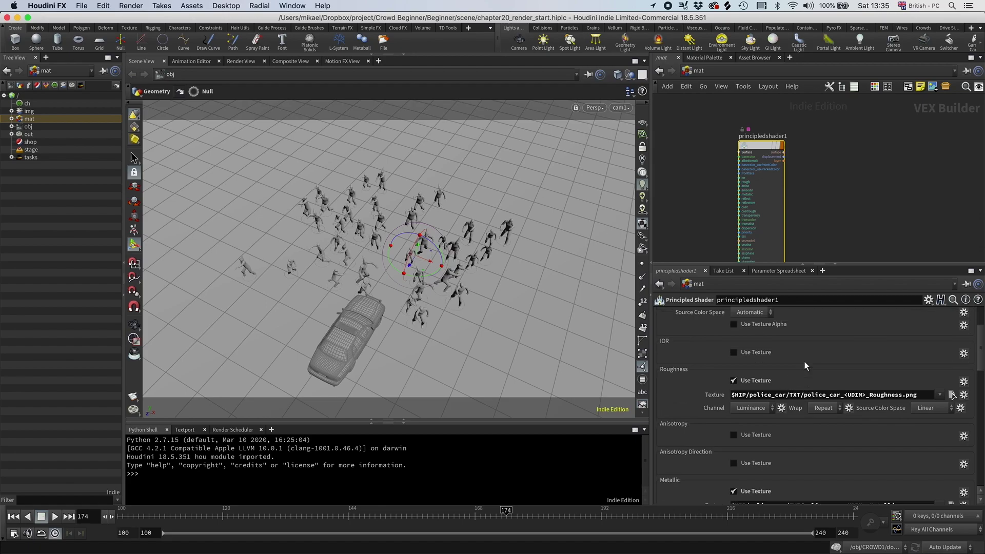
{"action": "scroll", "coordinate": [801, 361], "scroll_direction": "up", "scroll_amount": 2}
Enable bump and normals with police_car_<UDIM>_Normal.png and rename the shader car
{"action": "left_click", "coordinate": [758, 314]}
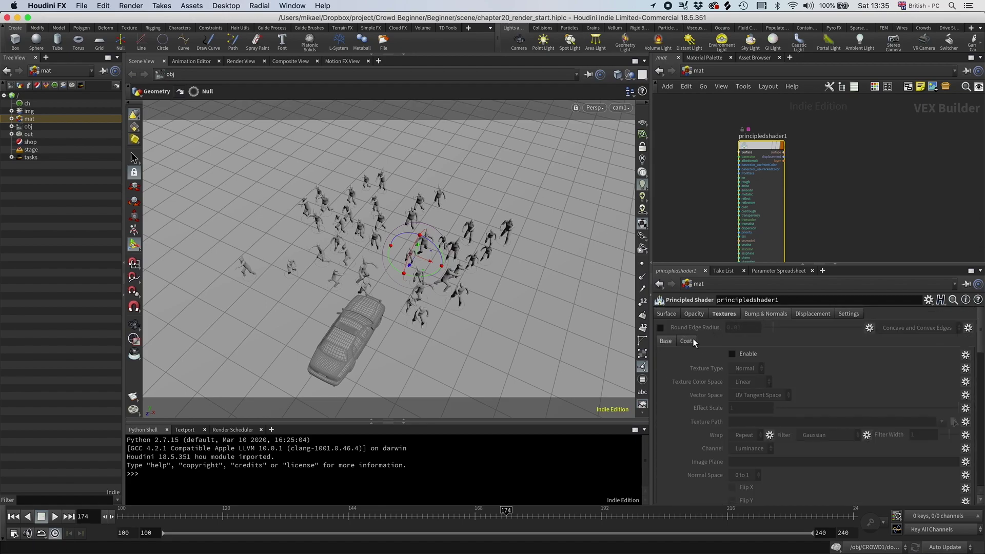
{"action": "left_click", "coordinate": [729, 354]}
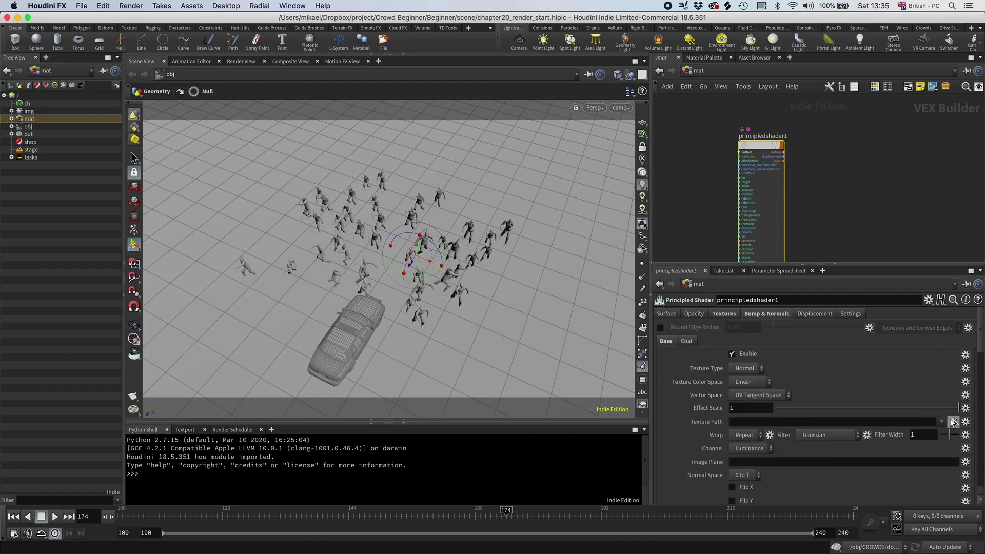
{"action": "left_click", "coordinate": [949, 420]}
{"action": "double_click", "coordinate": [764, 342]}
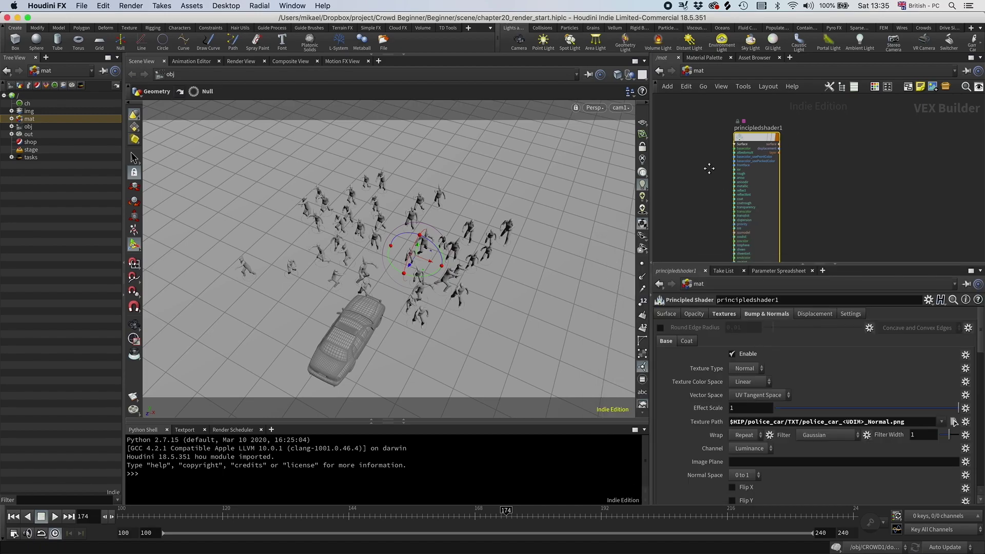
{"action": "key", "text": "Tab"}
{"action": "type", "text": "car"}
{"action": "key", "text": "Return"}
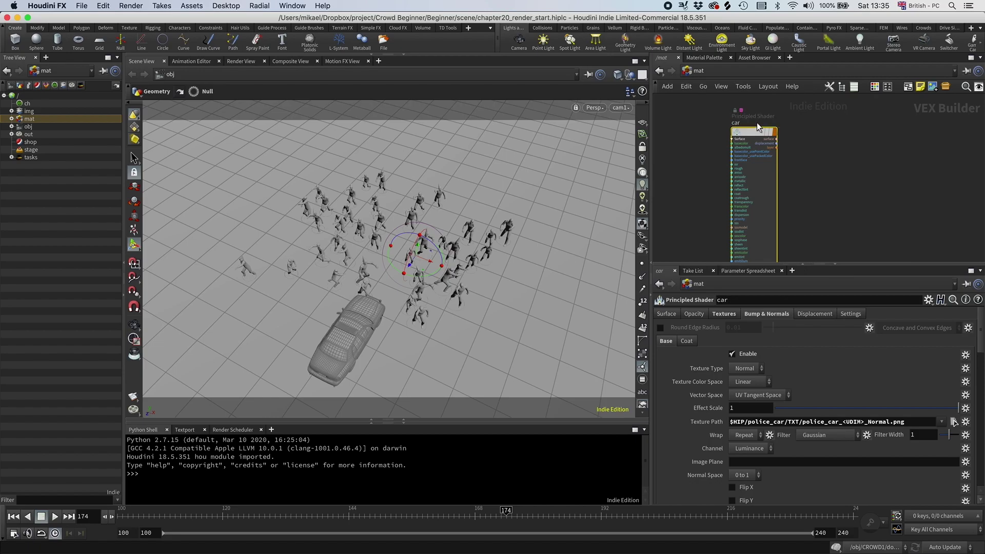
Create a second Principled Shader and name it ground
{"action": "left_click", "coordinate": [798, 124]}
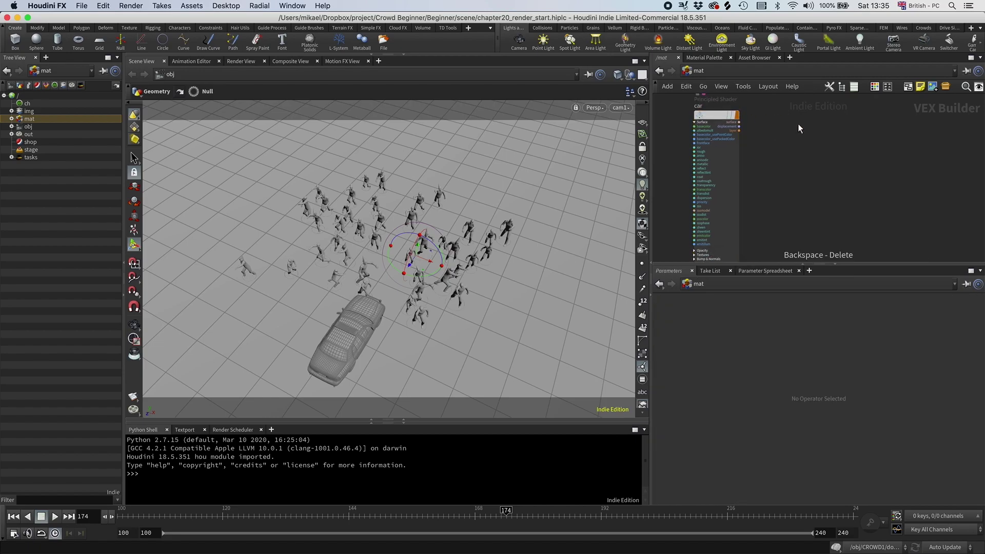
{"action": "key", "text": "Tab"}
{"action": "type", "text": "princi"}
{"action": "key", "text": "Return"}
{"action": "left_click", "coordinate": [798, 126]}
{"action": "double_click", "coordinate": [800, 114]}
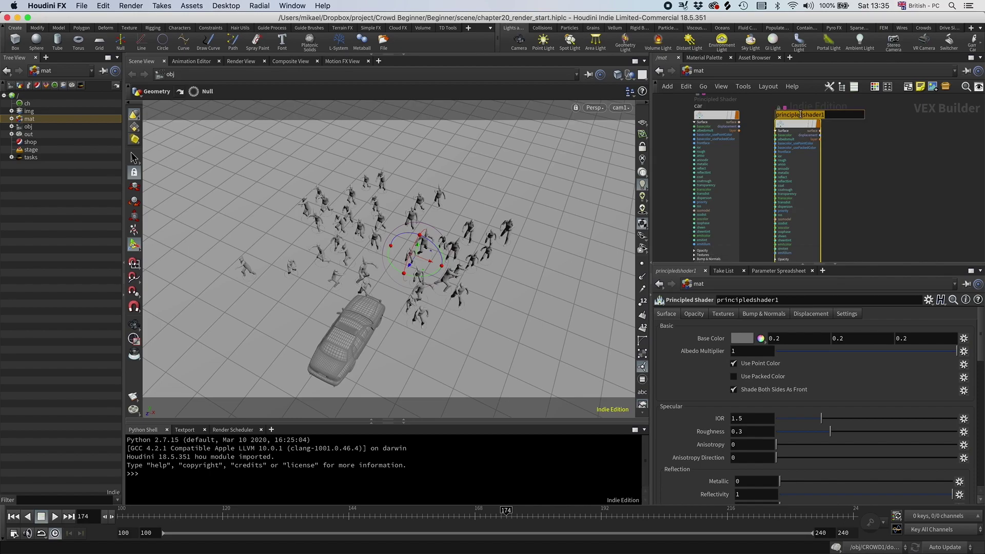
{"action": "type", "text": "ground"}
{"action": "key", "text": "Return"}
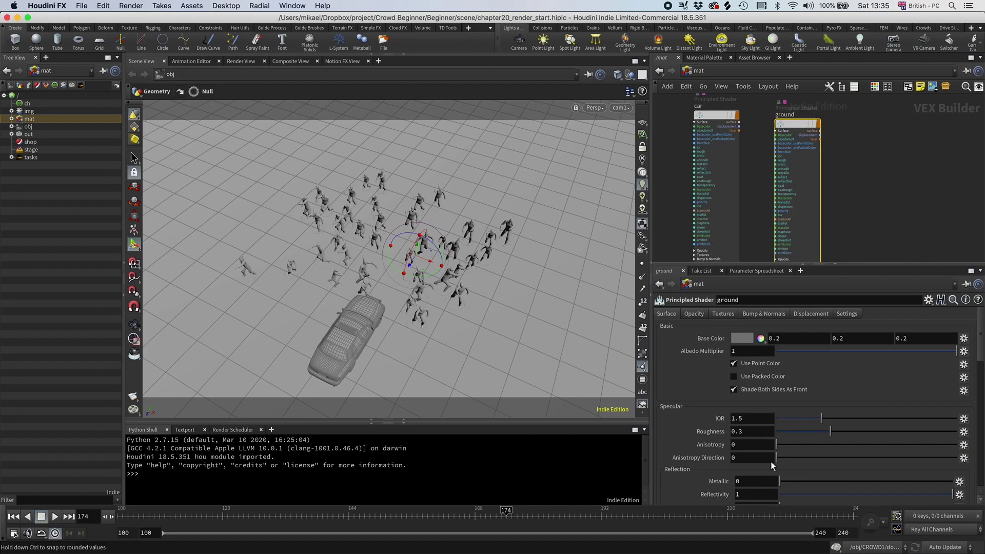
Set ground's roughness to 1 and its base colour to brown (0.5, 0.30225, 0.1045)
{"action": "left_click_drag", "start_coordinate": [830, 431], "coordinate": [957, 432]}
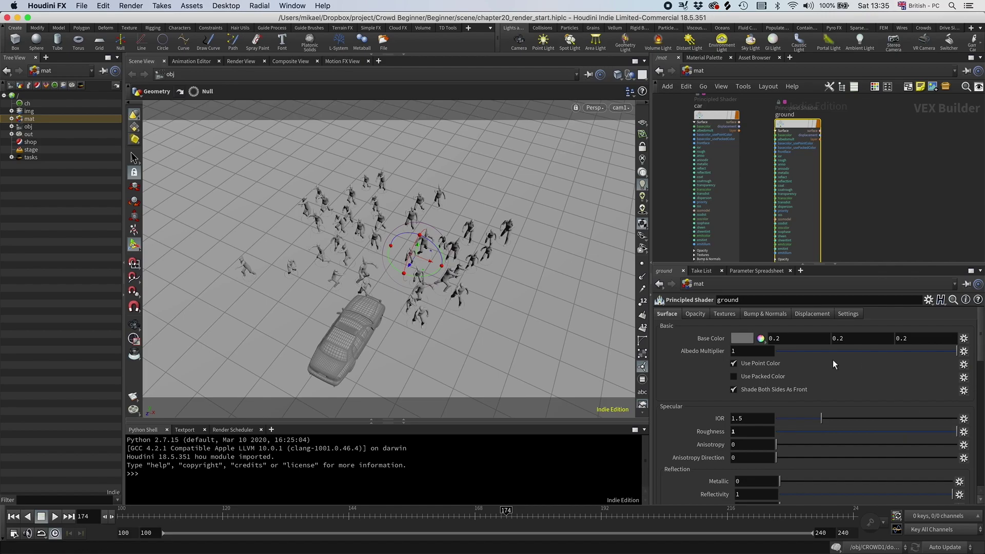
{"action": "scroll", "coordinate": [803, 162], "scroll_direction": "up", "scroll_amount": 2}
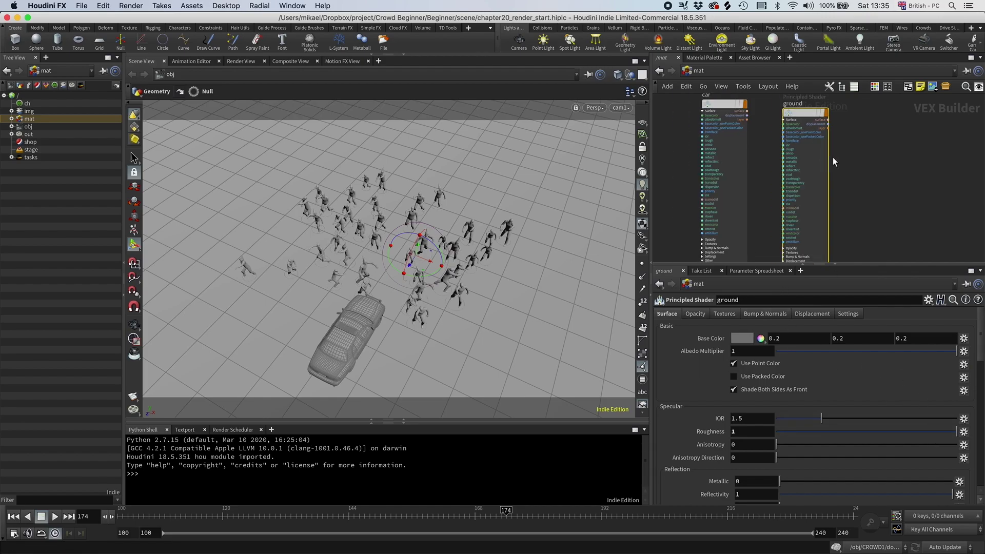
{"action": "left_click", "coordinate": [738, 340]}
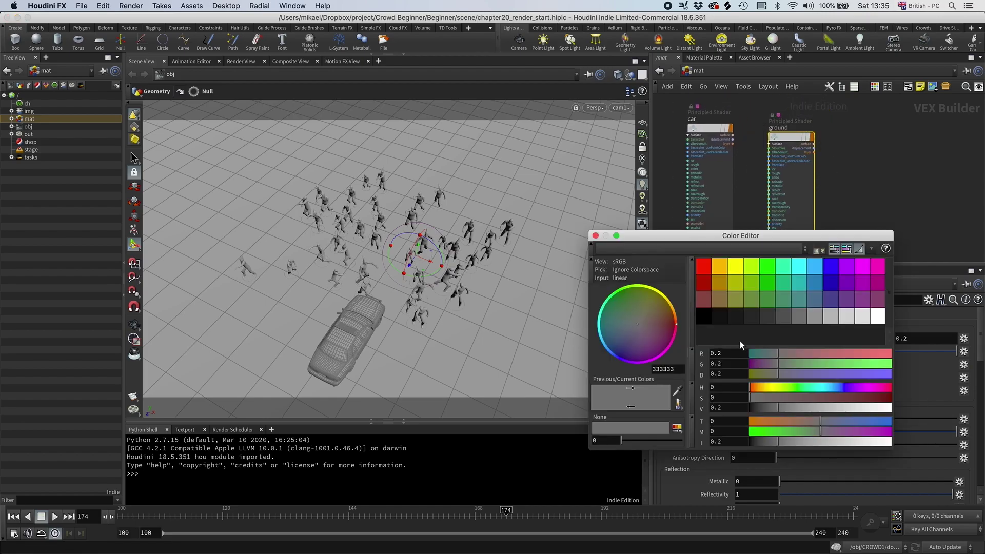
{"action": "left_click", "coordinate": [719, 279]}
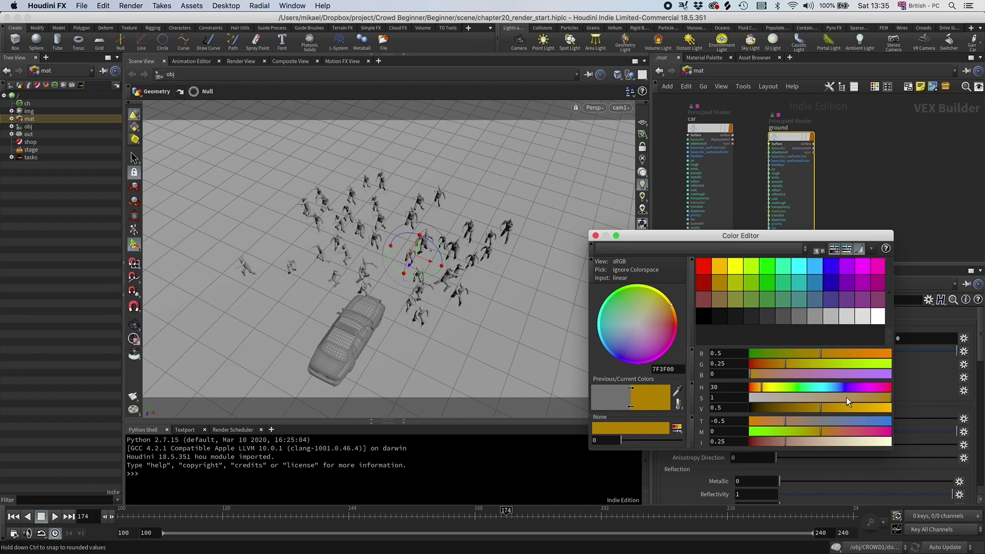
{"action": "left_click_drag", "start_coordinate": [845, 397], "coordinate": [861, 395]}
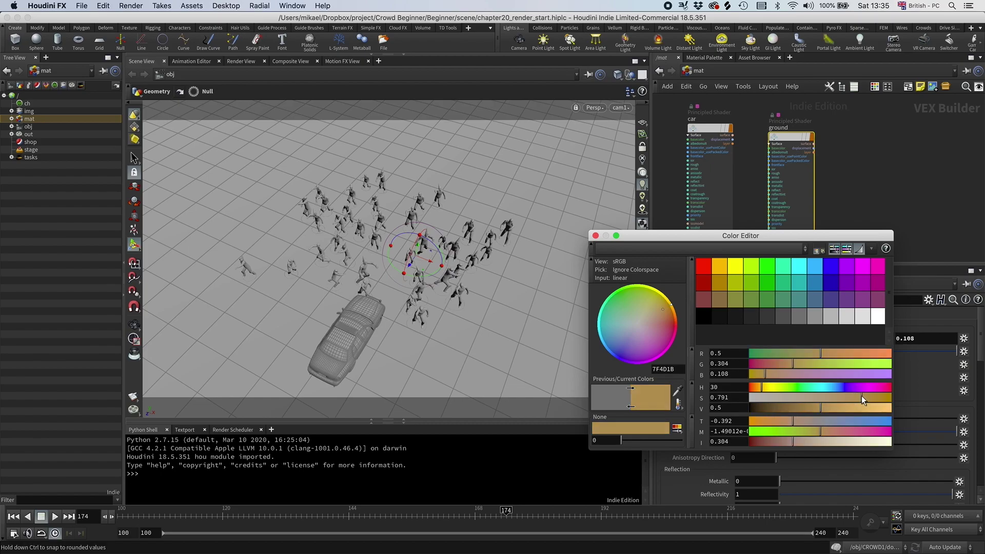
{"action": "left_click", "coordinate": [596, 236]}
{"action": "scroll", "coordinate": [807, 154], "scroll_direction": "down", "scroll_amount": 2}
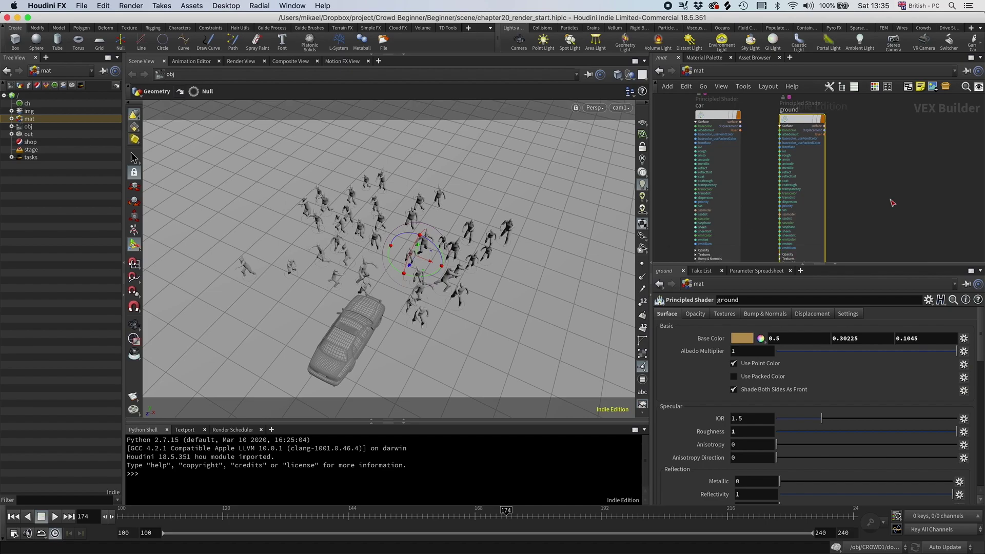
Add a third Principled Shader named zombie and line up the shader nodes
{"action": "scroll", "coordinate": [882, 169], "scroll_direction": "right", "scroll_amount": 2}
{"action": "key", "text": "Tab"}
{"action": "type", "text": "princip"}
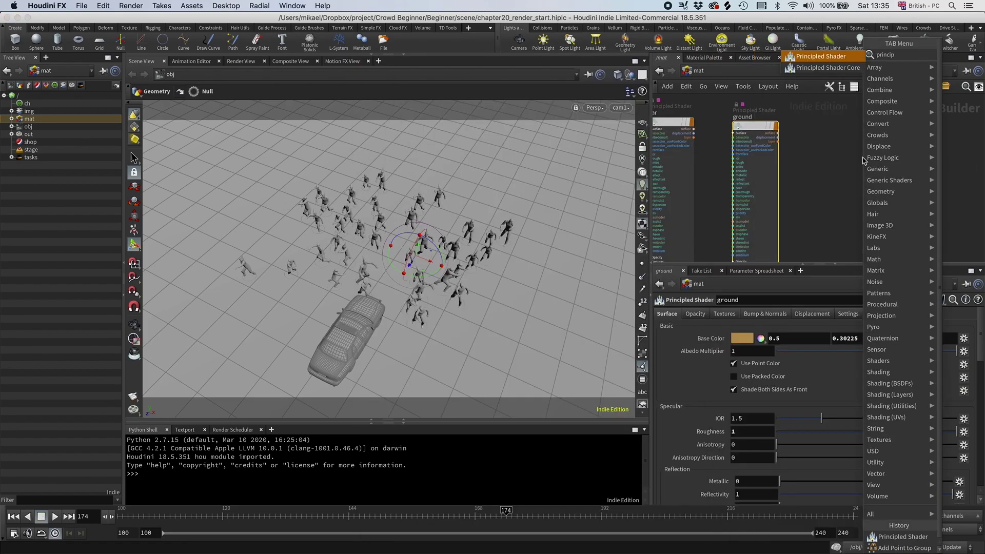
{"action": "key", "text": "Return"}
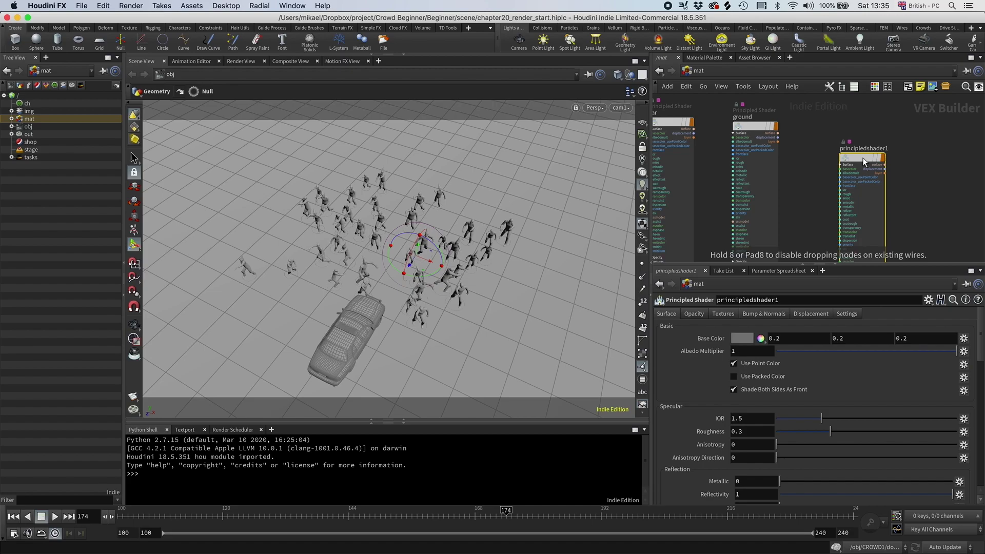
{"action": "left_click", "coordinate": [854, 123]}
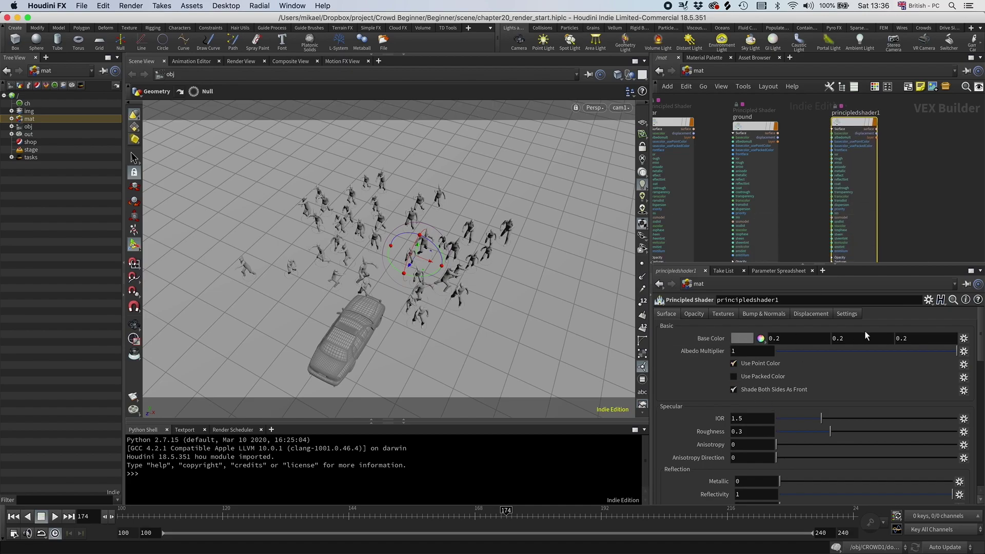
{"action": "double_click", "coordinate": [846, 112]}
{"action": "type", "text": "zombie"}
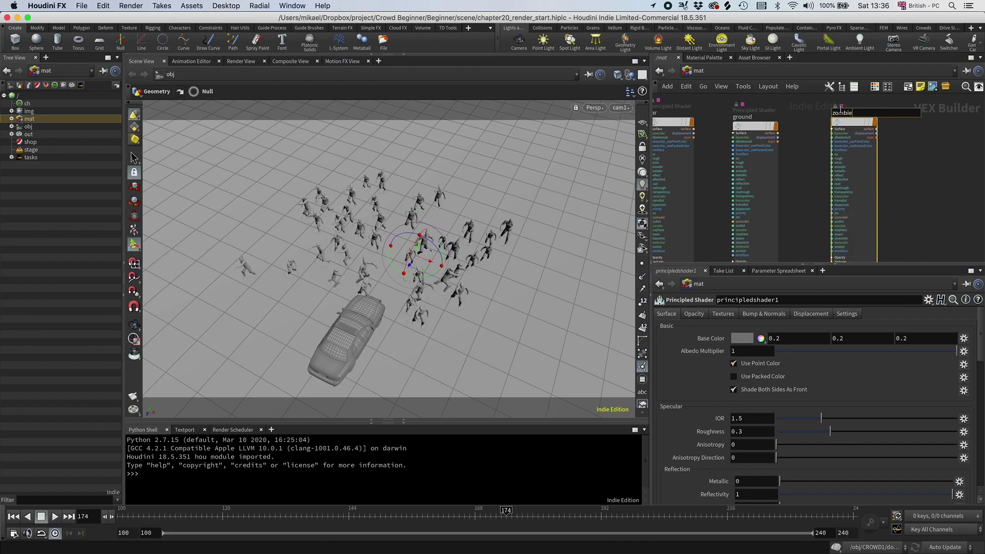
{"action": "key", "text": "Return"}
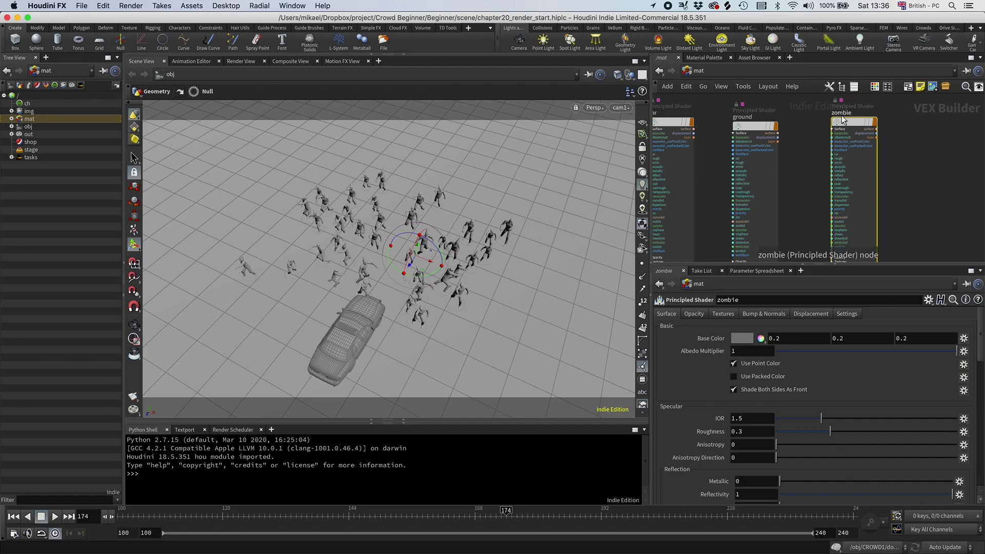
{"action": "left_click_drag", "start_coordinate": [844, 123], "coordinate": [848, 127]}
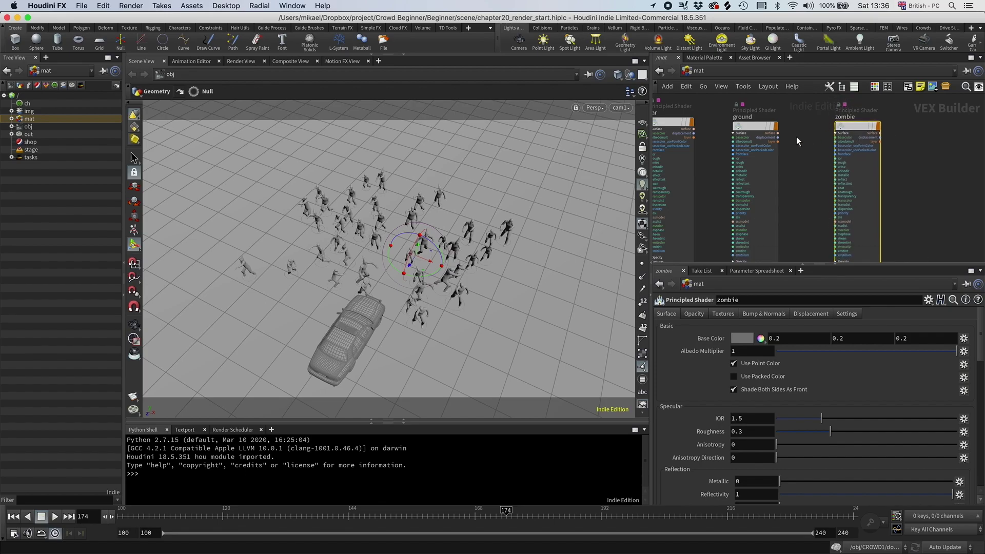
{"action": "left_click_drag", "start_coordinate": [764, 134], "coordinate": [770, 130]}
{"action": "left_click_drag", "start_coordinate": [857, 129], "coordinate": [861, 129]}
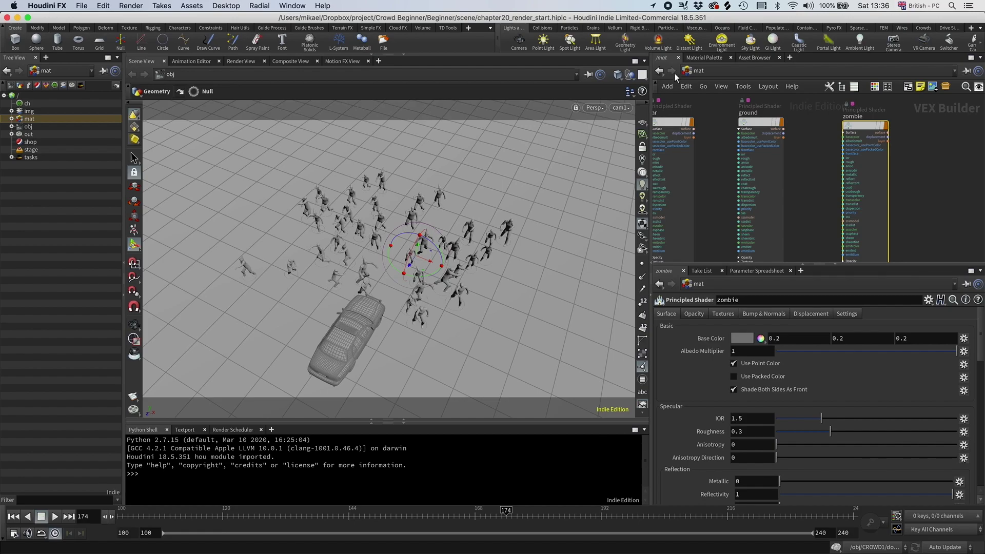
{"action": "left_click", "coordinate": [706, 70]}
Assign /mat/car to GEO_car, /mat/ground to GEO_environment and /mat/zombie to CROWD1
{"action": "left_click", "coordinate": [724, 116]}
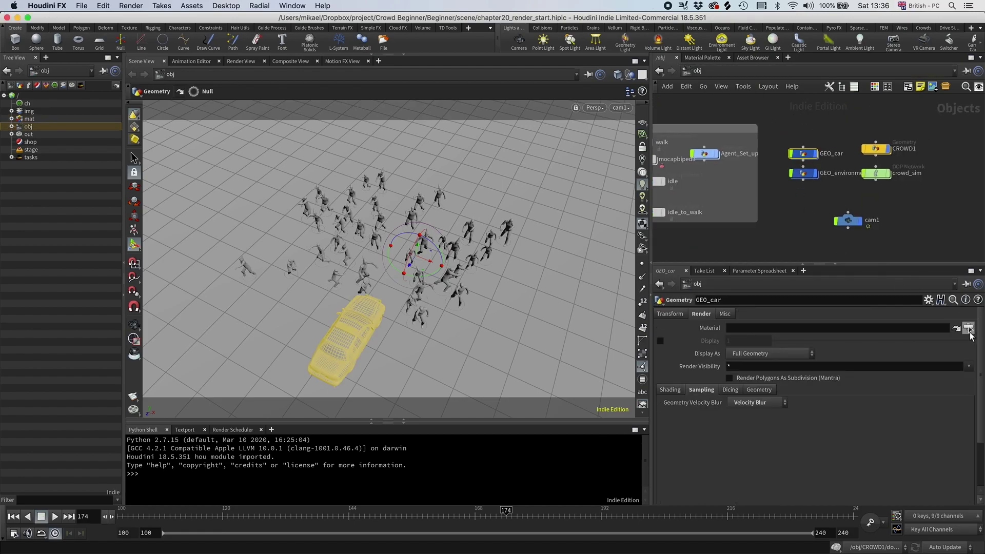
{"action": "left_click", "coordinate": [968, 328]}
{"action": "double_click", "coordinate": [895, 280]}
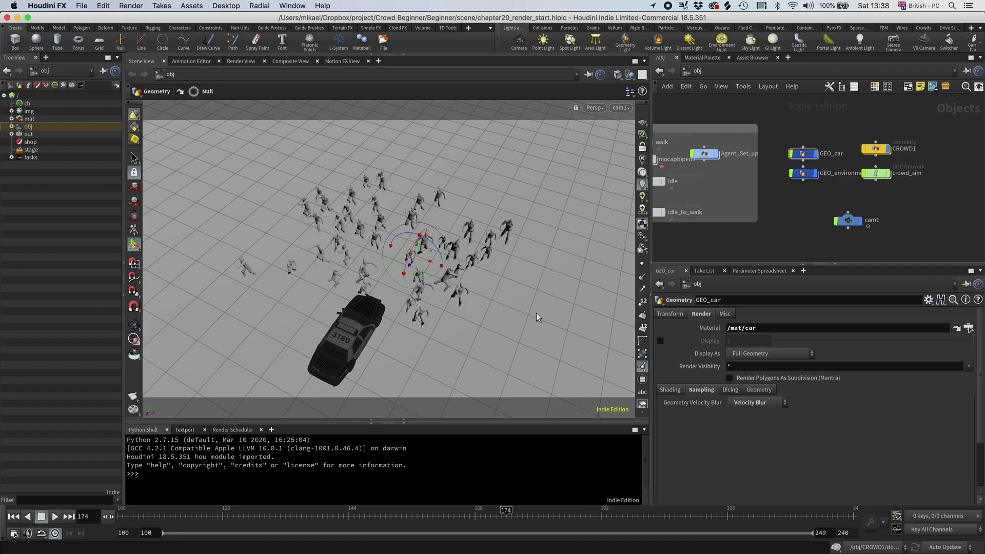
{"action": "left_click", "coordinate": [641, 228]}
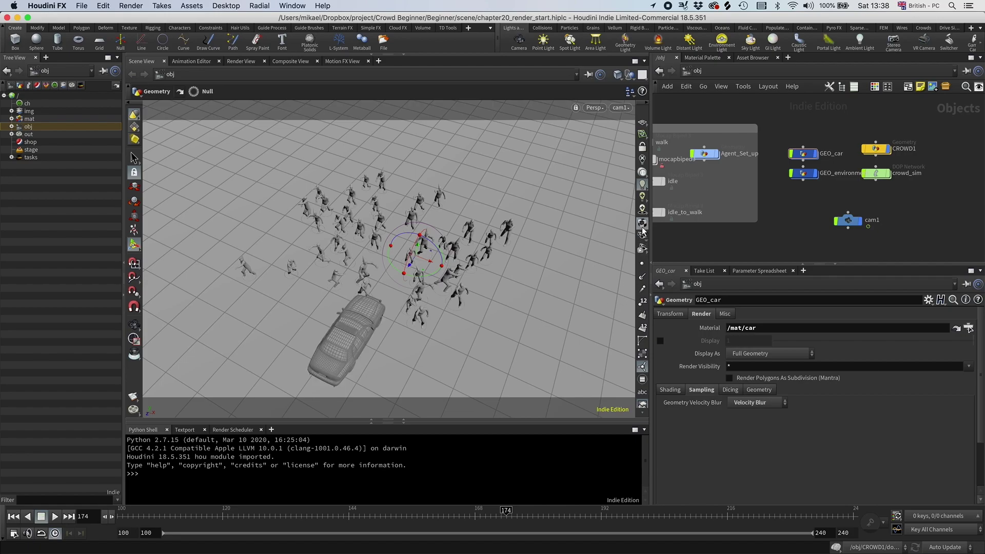
{"action": "left_click", "coordinate": [803, 174]}
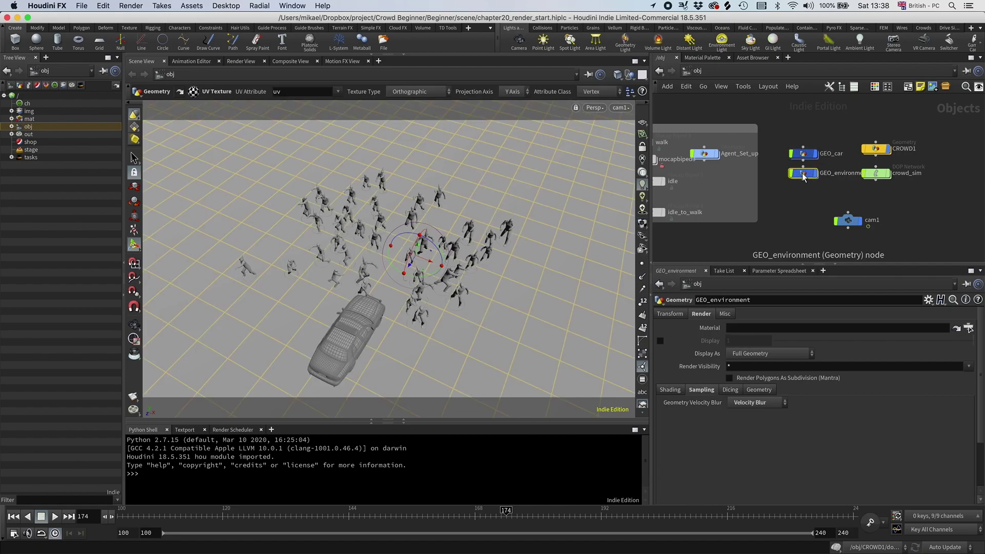
{"action": "left_click", "coordinate": [968, 328]}
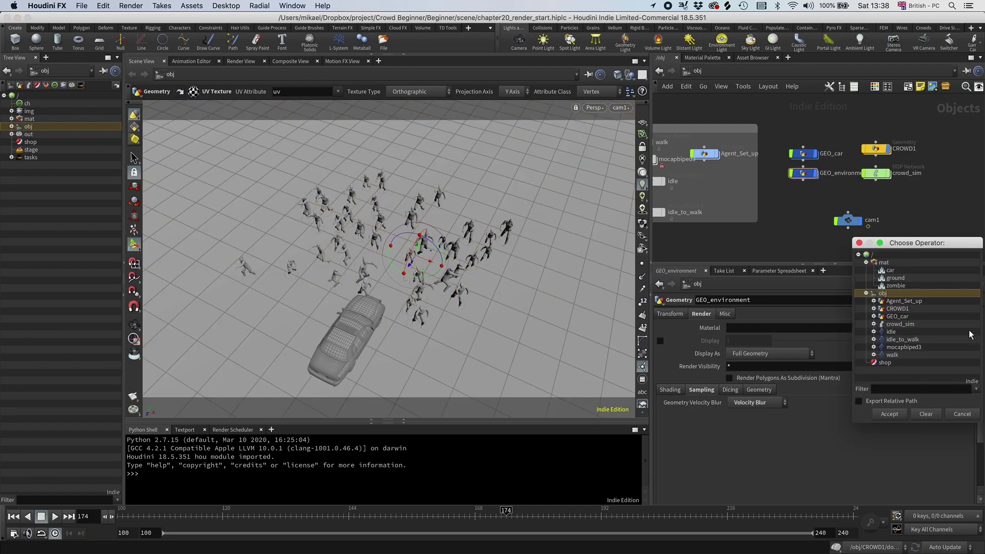
{"action": "double_click", "coordinate": [895, 278]}
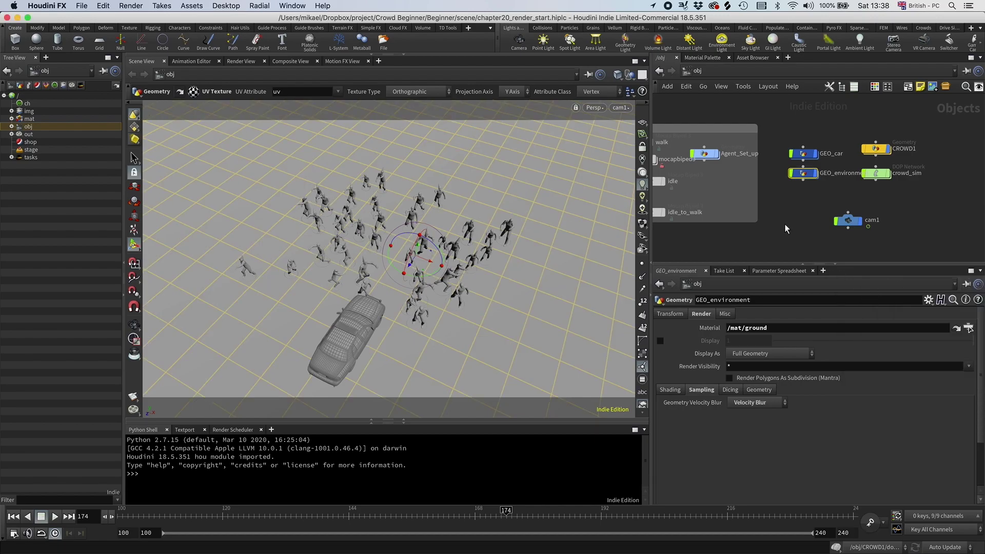
{"action": "scroll", "coordinate": [792, 214], "scroll_direction": "right", "scroll_amount": 1}
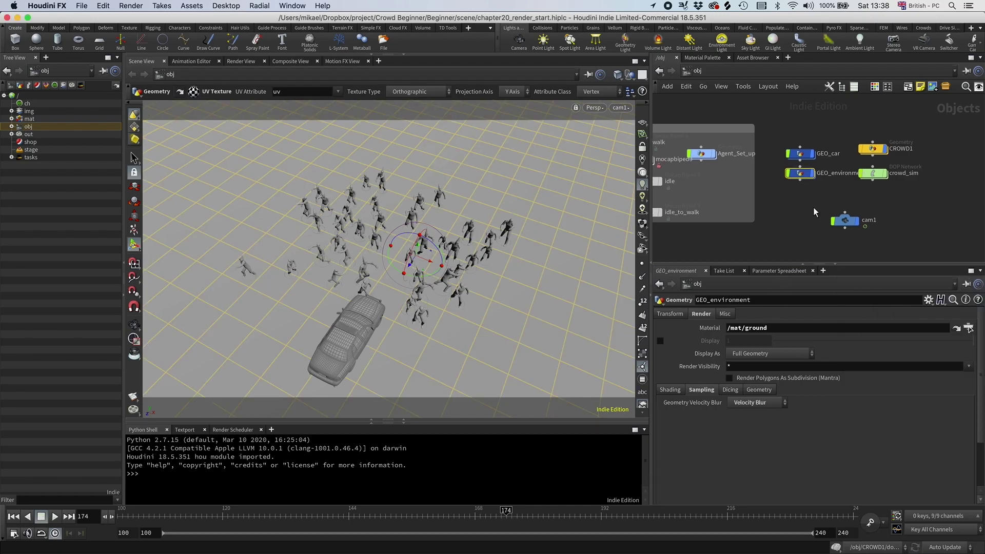
{"action": "left_click", "coordinate": [872, 149]}
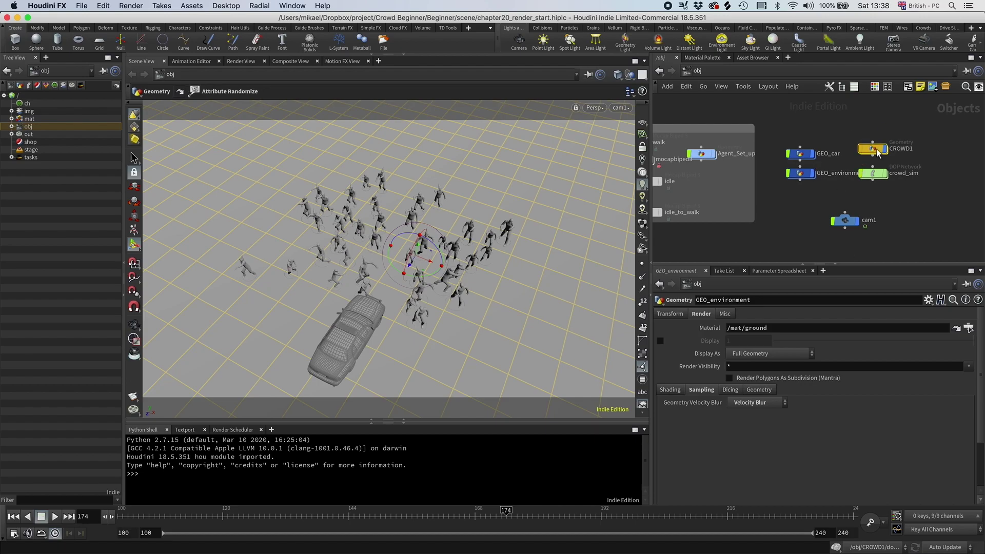
{"action": "left_click", "coordinate": [969, 328]}
{"action": "double_click", "coordinate": [901, 290]}
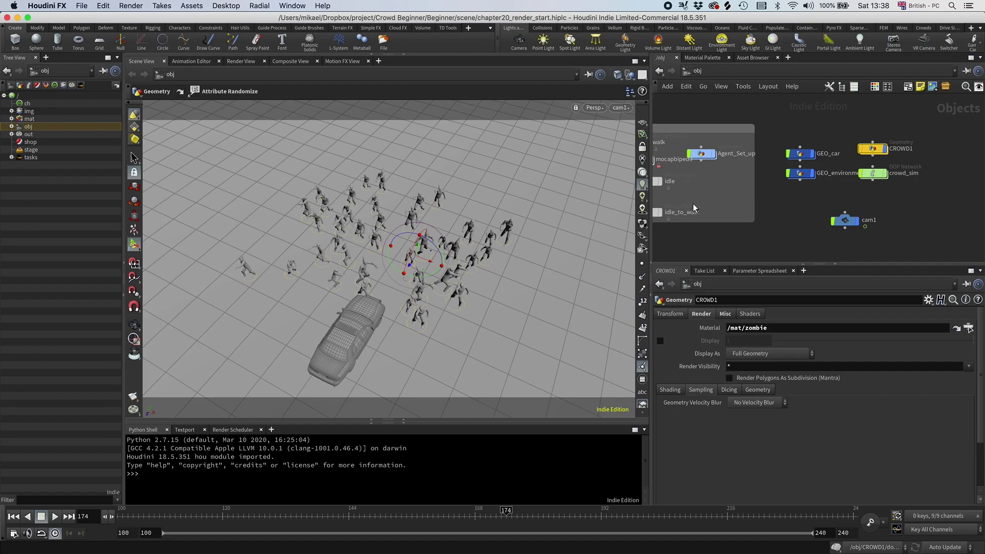
Add a sky and sun light rig and aim sunlight1 by looking through it
{"action": "left_click", "coordinate": [750, 41]}
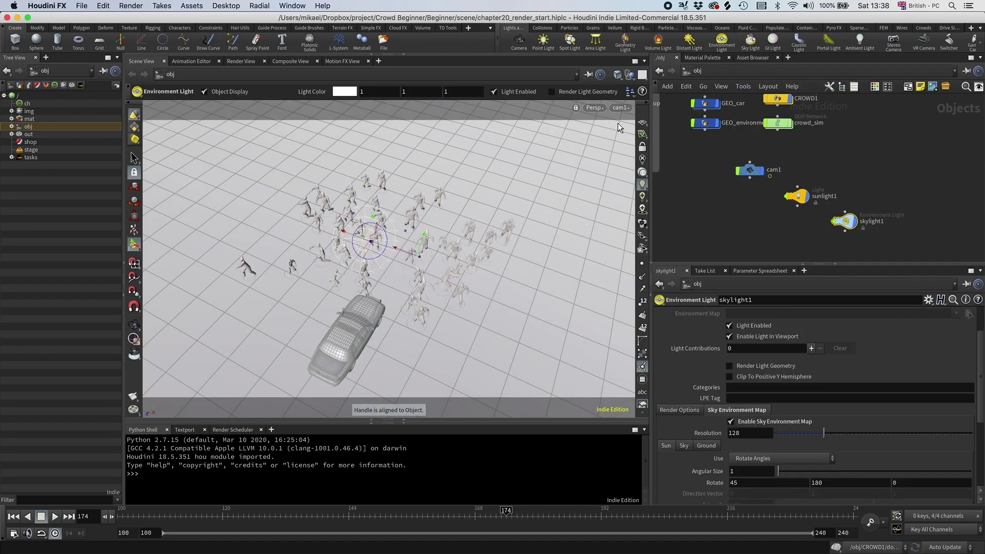
{"action": "left_click", "coordinate": [618, 107]}
{"action": "mouse_move", "coordinate": [635, 174]}
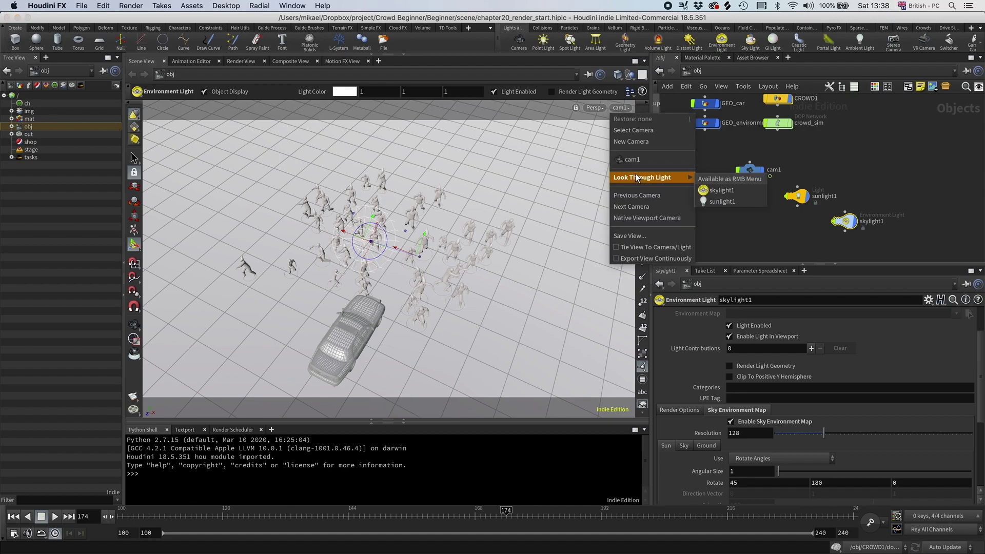
{"action": "left_click", "coordinate": [721, 201]}
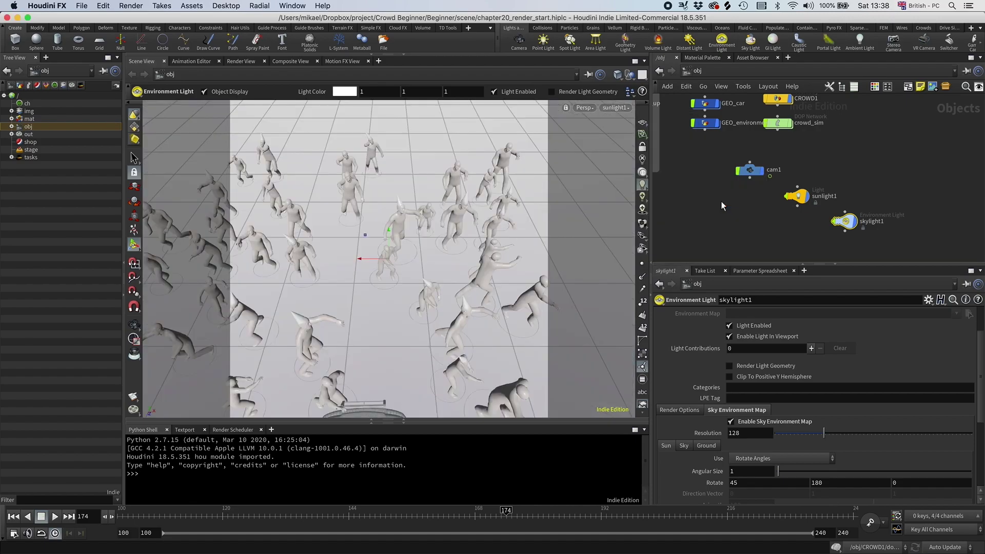
{"action": "left_click", "coordinate": [642, 147]}
{"action": "mouse_move", "coordinate": [461, 247]}
{"action": "left_mouse_down"}
{"action": "mouse_move", "coordinate": [457, 205]}
{"action": "mouse_move", "coordinate": [466, 234]}
{"action": "left_mouse_up"}
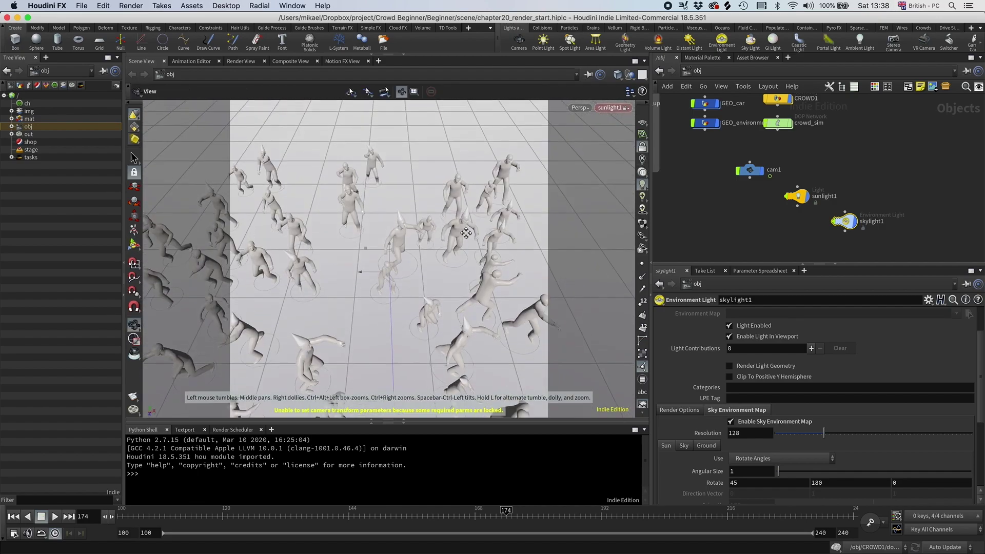
{"action": "key", "text": "Return"}
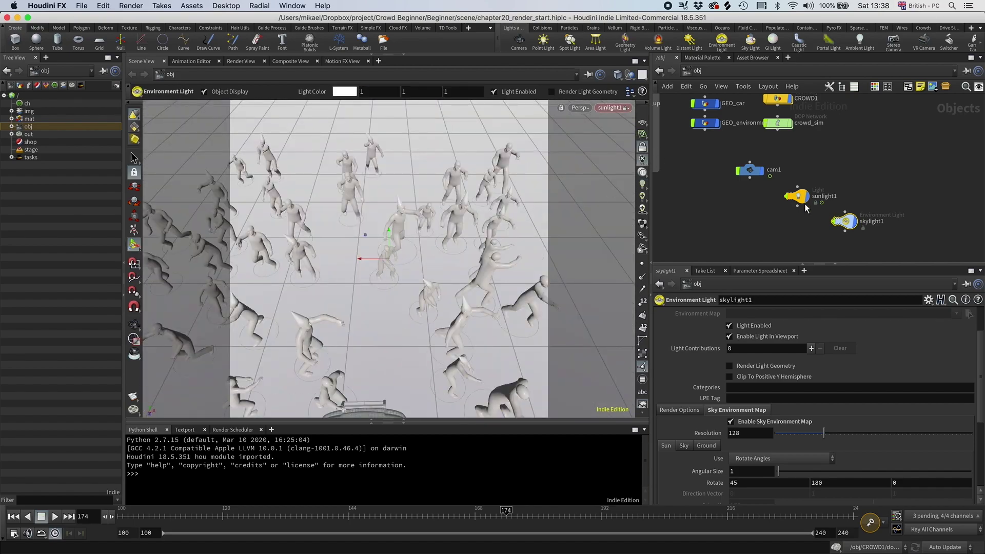
Switch the viewport back to looking through cam1
{"action": "scroll", "coordinate": [792, 426], "scroll_direction": "down", "scroll_amount": 1}
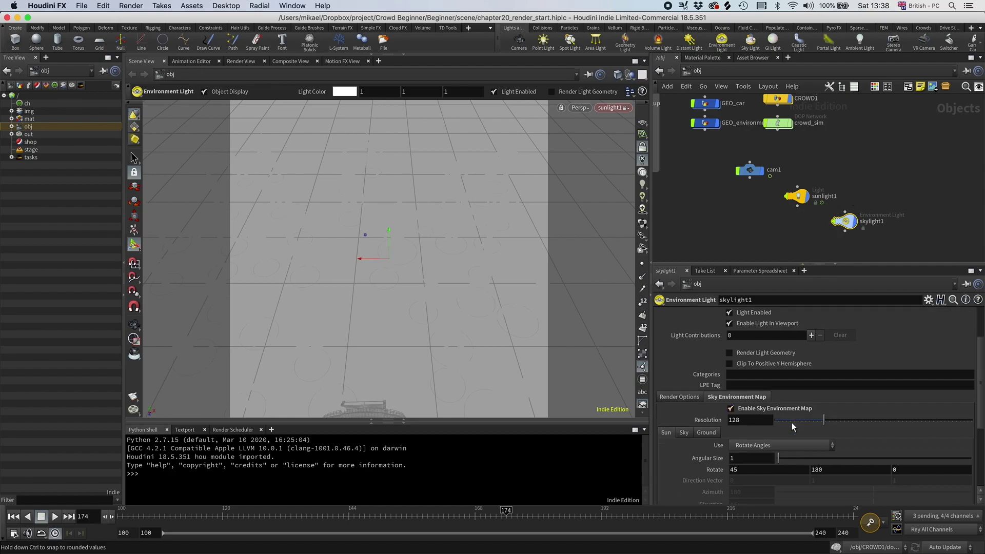
{"action": "scroll", "coordinate": [791, 423], "scroll_direction": "down", "scroll_amount": 2}
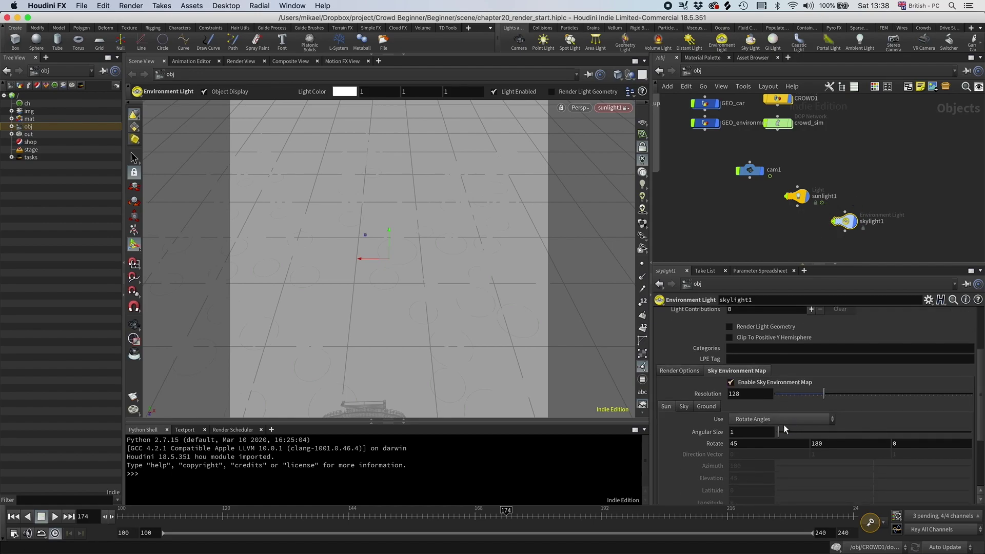
{"action": "left_click", "coordinate": [615, 107]}
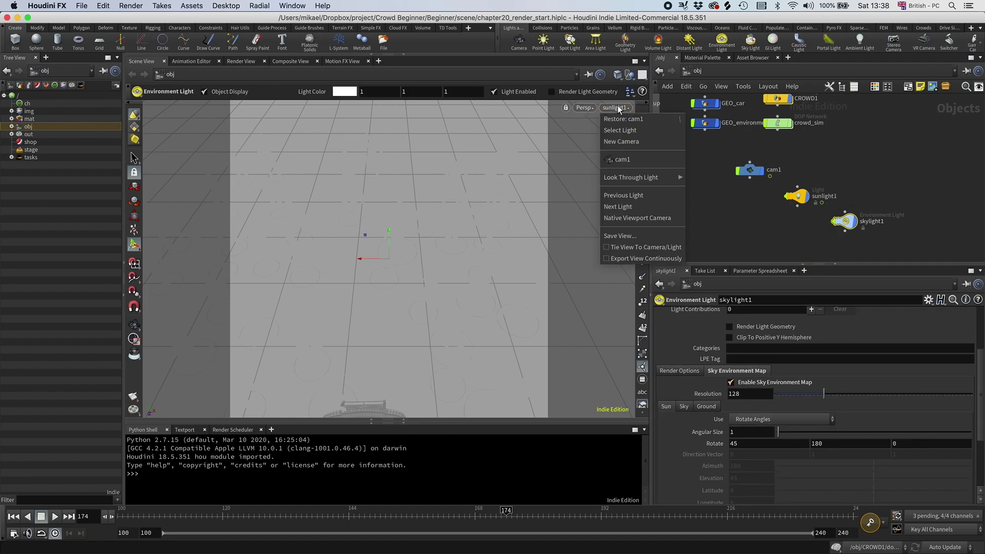
{"action": "left_click", "coordinate": [626, 159]}
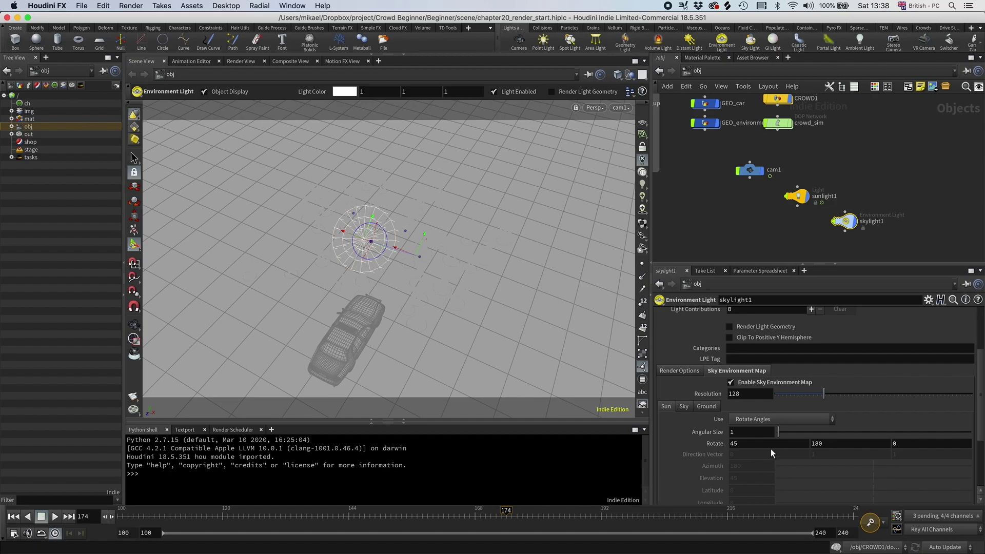
Set skylight1's sun rotation to 75, -90, 0
{"action": "left_click", "coordinate": [733, 443]}
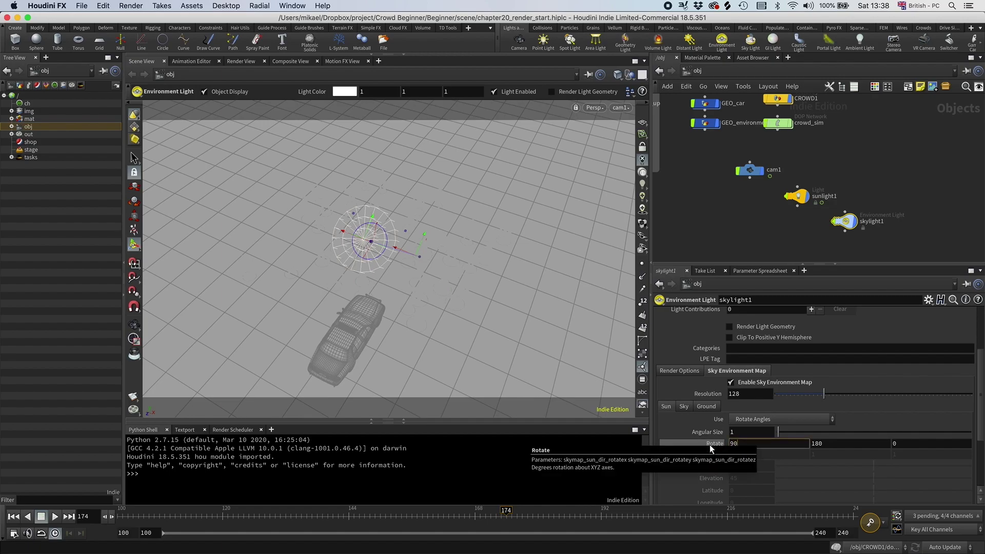
{"action": "key", "text": "Return"}
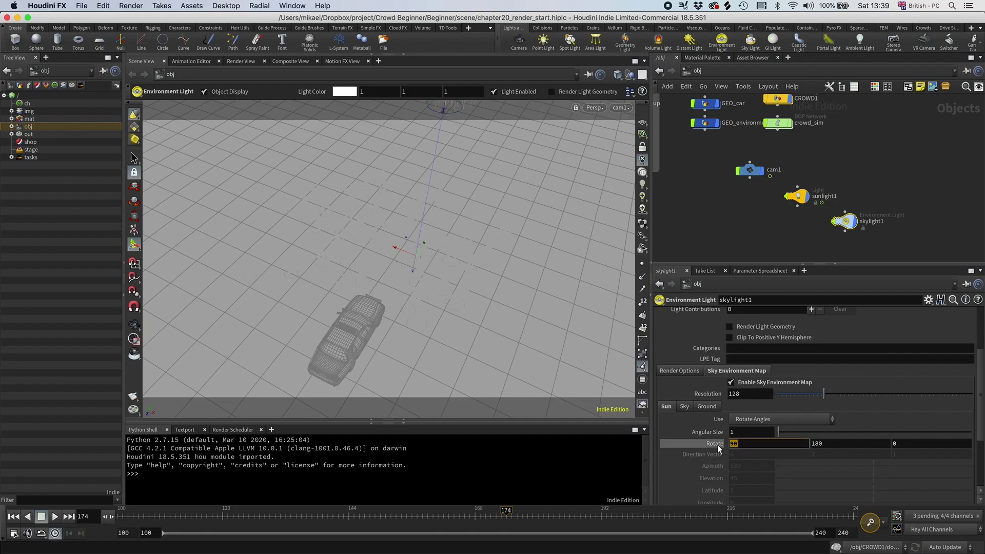
{"action": "type", "text": "75"}
{"action": "key", "text": "Return"}
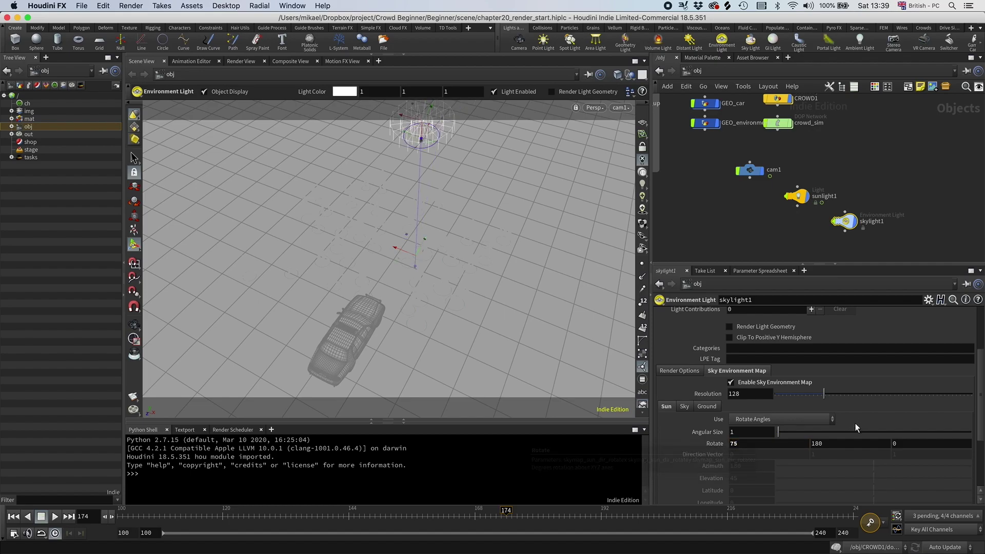
{"action": "type", "text": "90"}
{"action": "key", "text": "Return"}
{"action": "type", "text": "-90"}
{"action": "key", "text": "Return"}
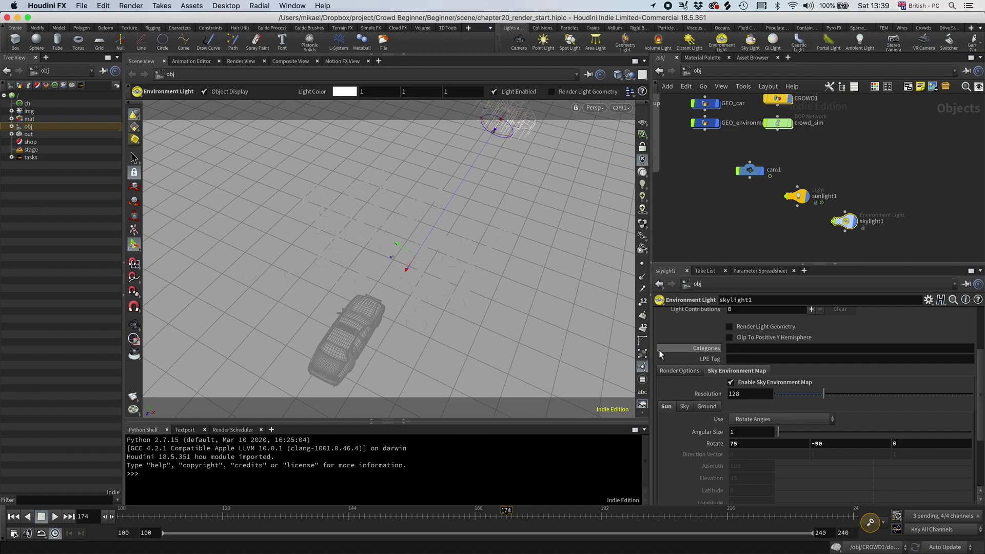
{"action": "scroll", "coordinate": [666, 247], "scroll_direction": "left", "scroll_amount": 2}
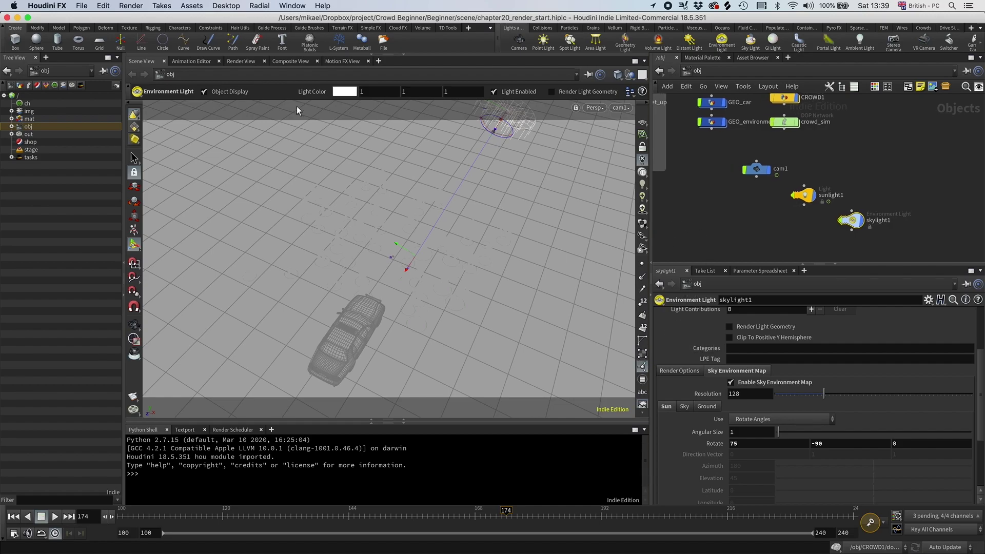
Start an interactive Mantra render through cam1 in the Render View
{"action": "left_click", "coordinate": [241, 60]}
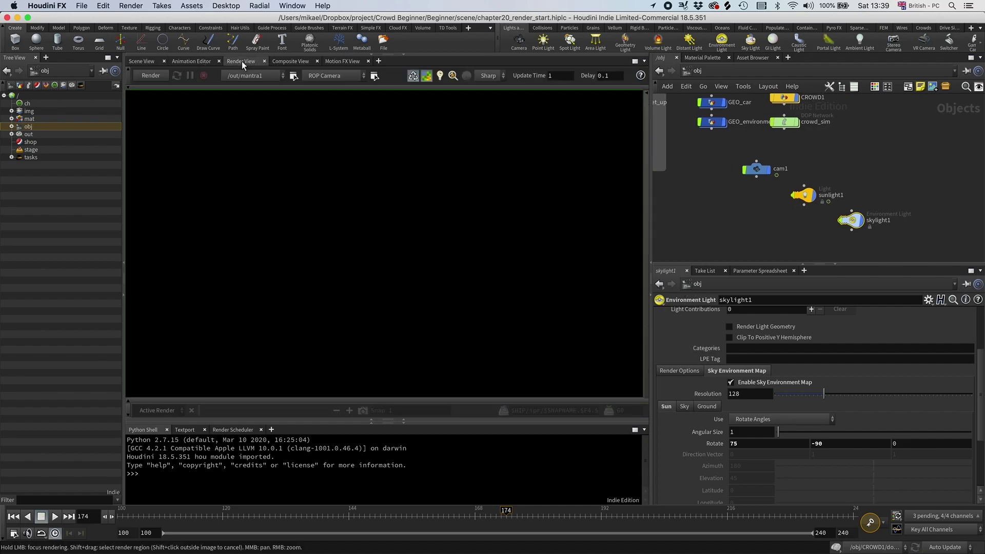
{"action": "left_click", "coordinate": [149, 75]}
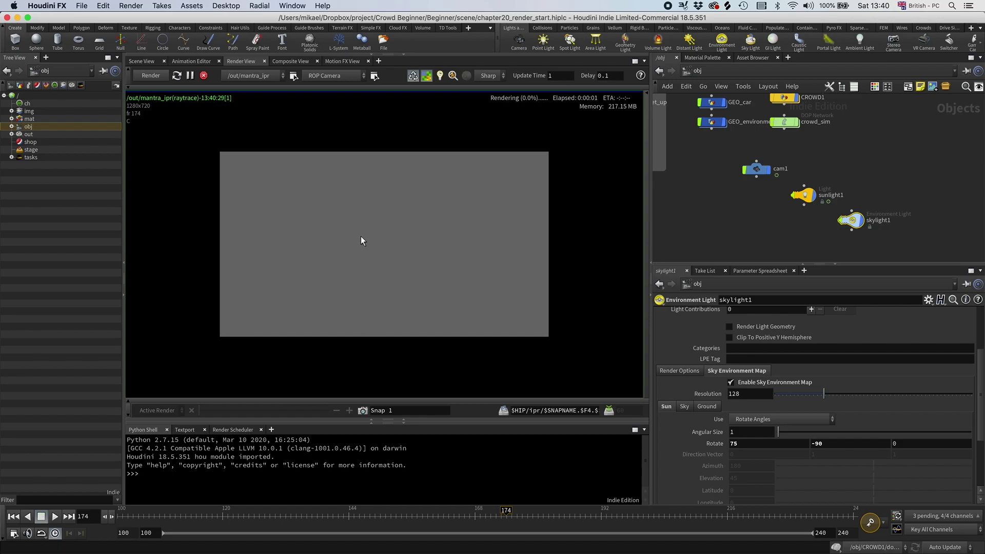
{"action": "scroll", "coordinate": [356, 250], "scroll_direction": "up", "scroll_amount": 3}
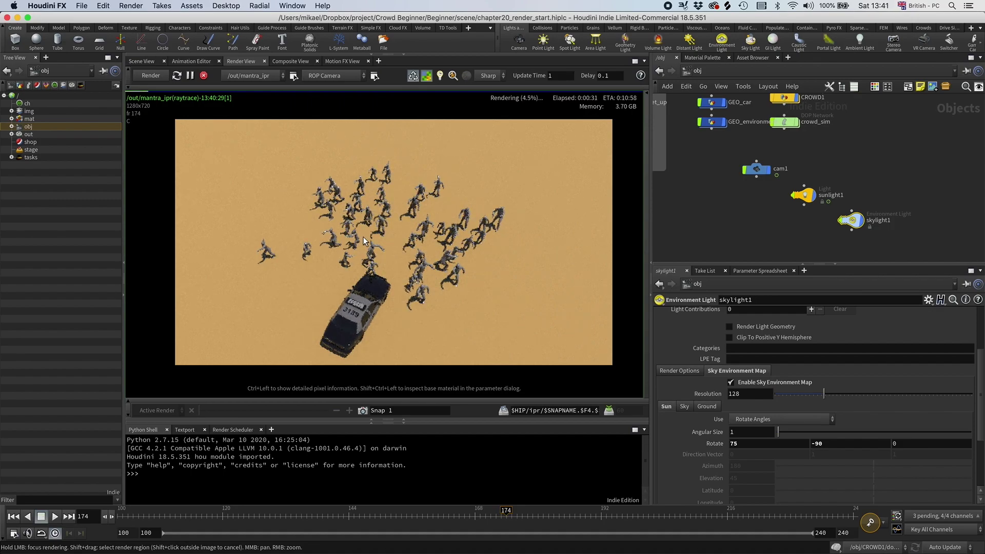
Inspect the mantra_ipr node in the out network, then return to obj
{"action": "left_click", "coordinate": [702, 71]}
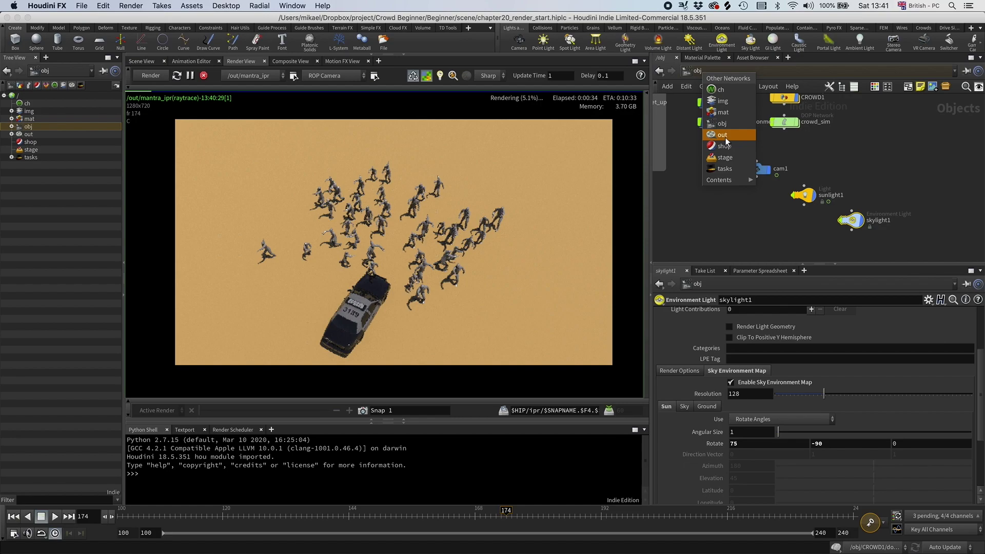
{"action": "left_click", "coordinate": [726, 138]}
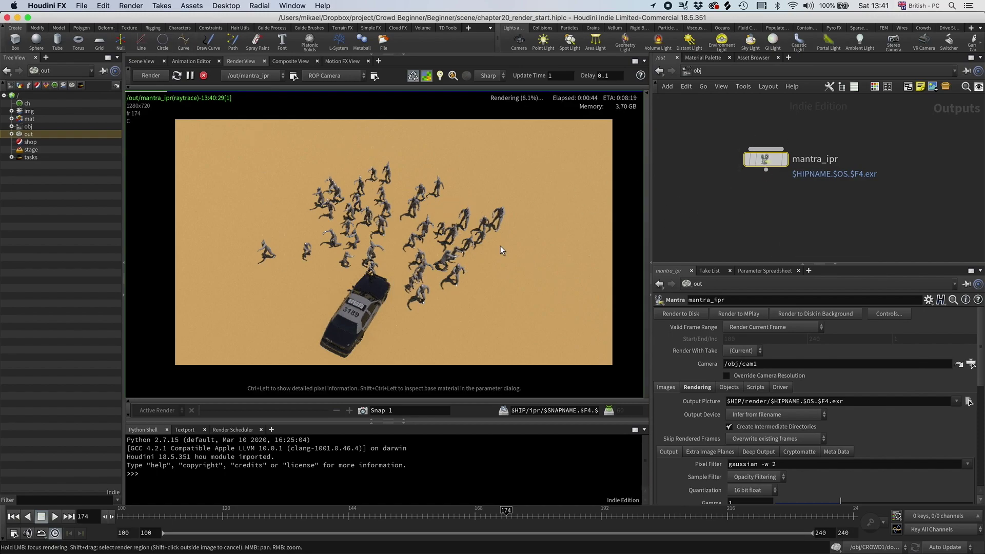
{"action": "left_click", "coordinate": [699, 73]}
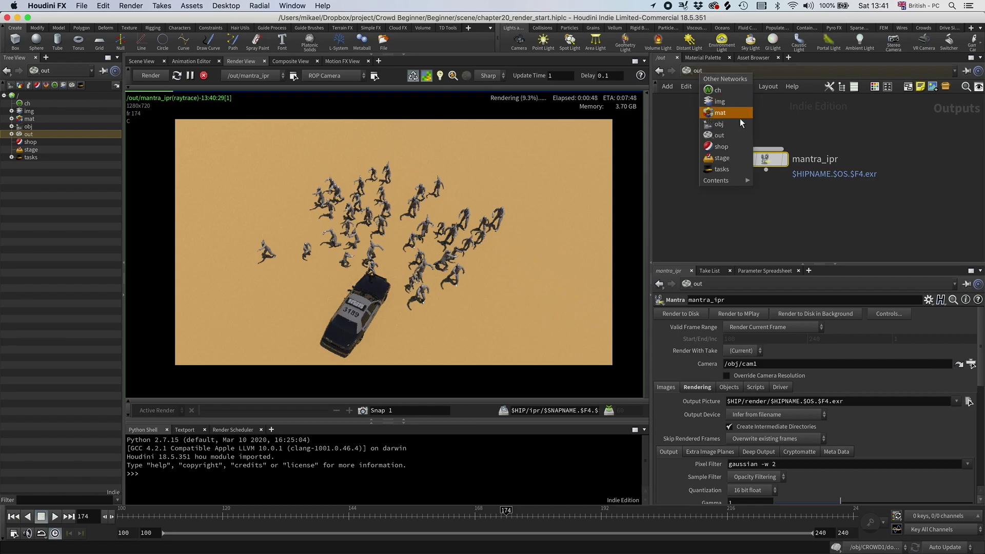
{"action": "left_click", "coordinate": [728, 125]}
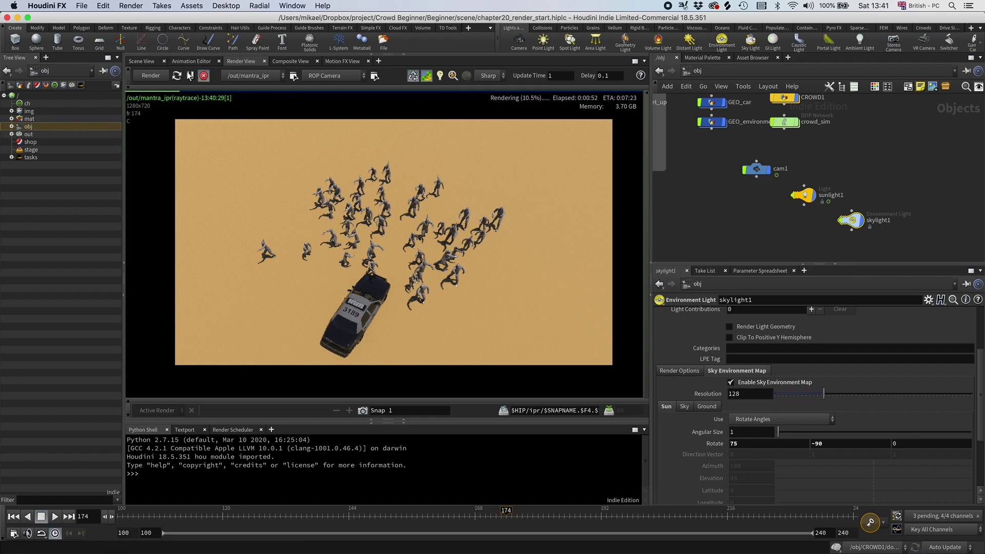
Rotate the sky sun's Z rotation to -18
{"action": "left_click", "coordinate": [142, 61]}
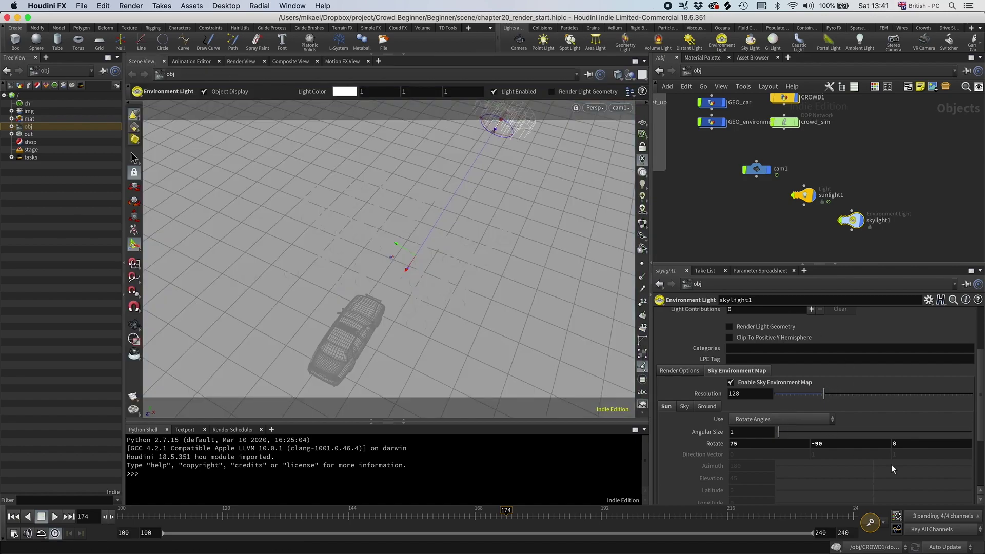
{"action": "middle_click_drag", "start_coordinate": [900, 444], "coordinate": [941, 430]}
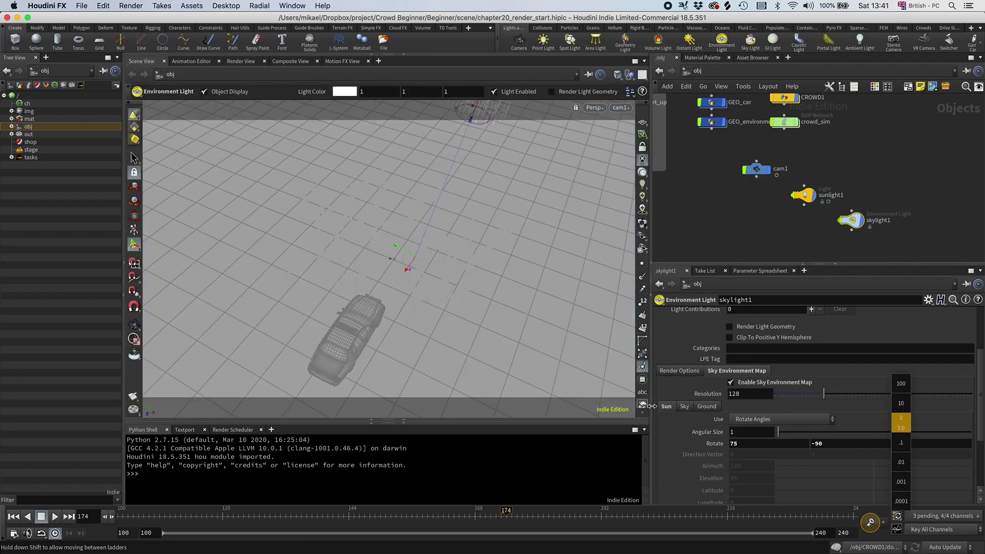
{"action": "middle_click_drag", "start_coordinate": [651, 406], "coordinate": [725, 409]}
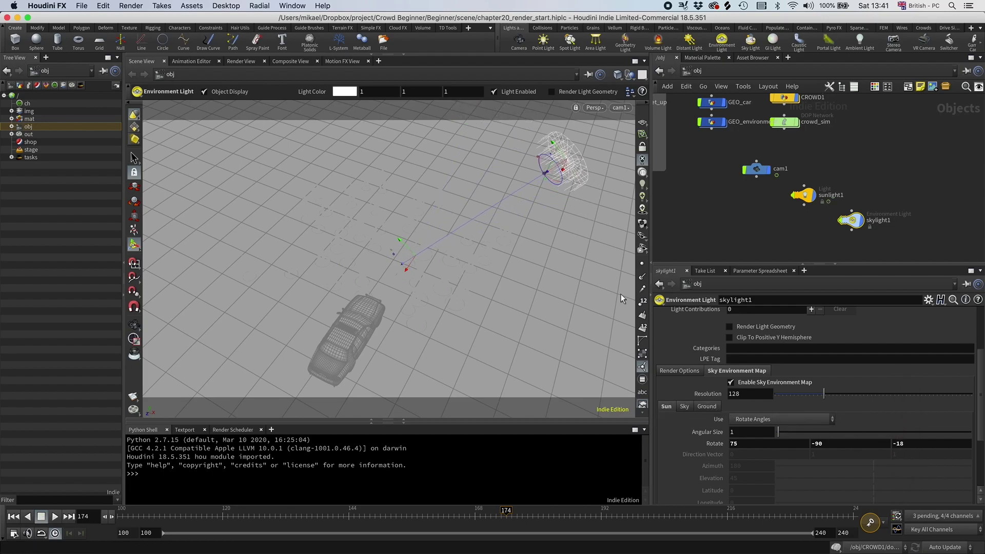
Raise sunlight1's exposure to 0.89 and re-render the scene
{"action": "left_click", "coordinate": [803, 195]}
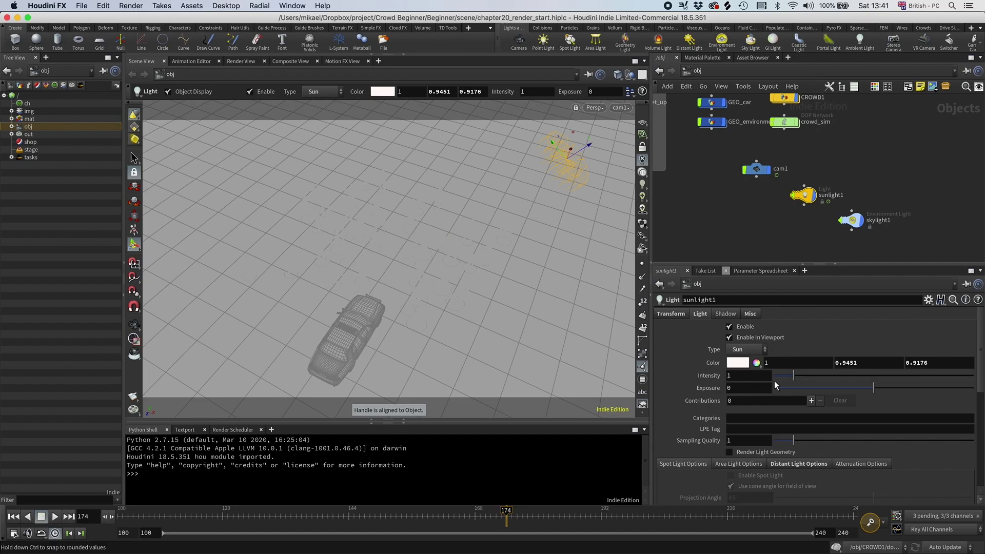
{"action": "left_click_drag", "start_coordinate": [872, 386], "coordinate": [882, 388]}
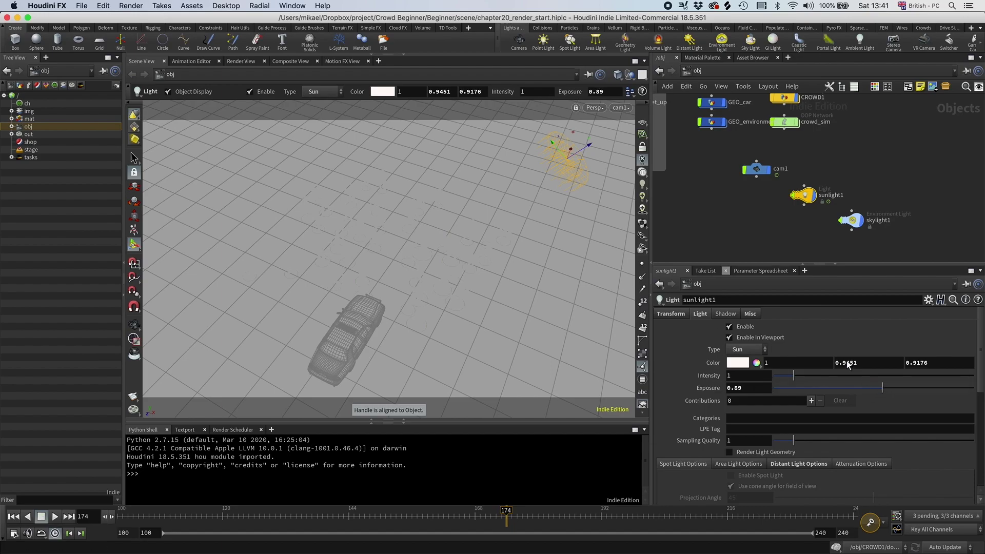
{"action": "left_click", "coordinate": [247, 61]}
{"action": "left_click", "coordinate": [149, 75]}
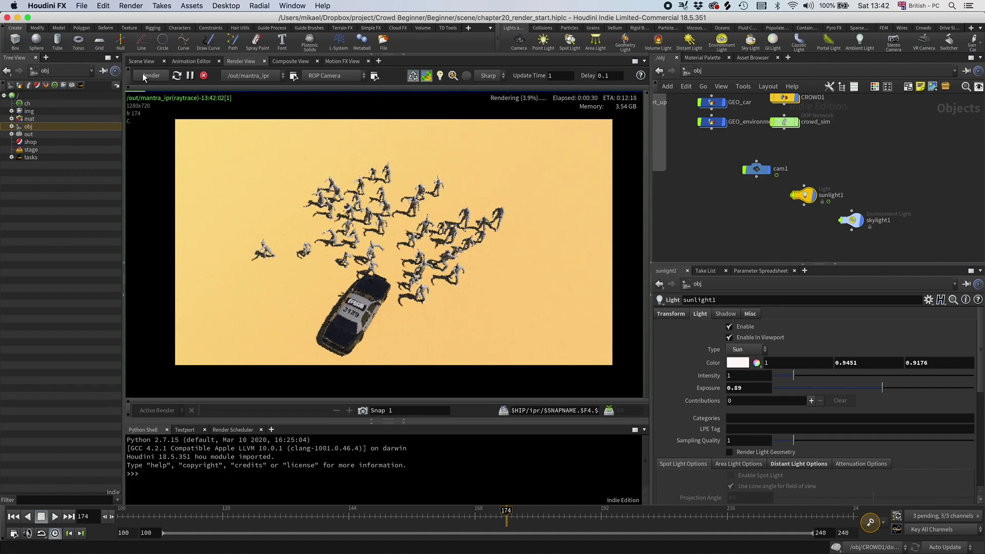
Darken the ground shader's base colour to 0.145, 0.101, 0.058, then return to obj
{"action": "left_click", "coordinate": [701, 72]}
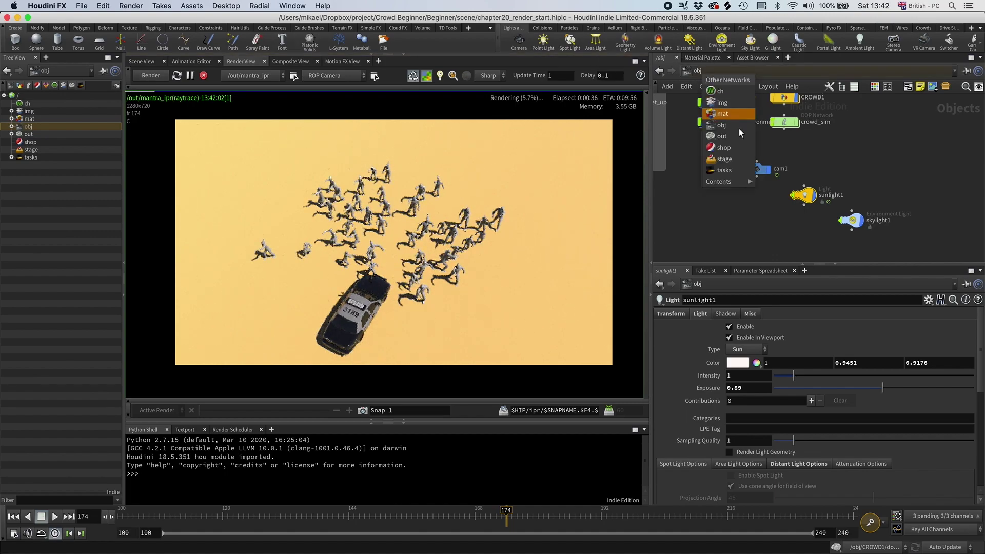
{"action": "left_click", "coordinate": [738, 127]}
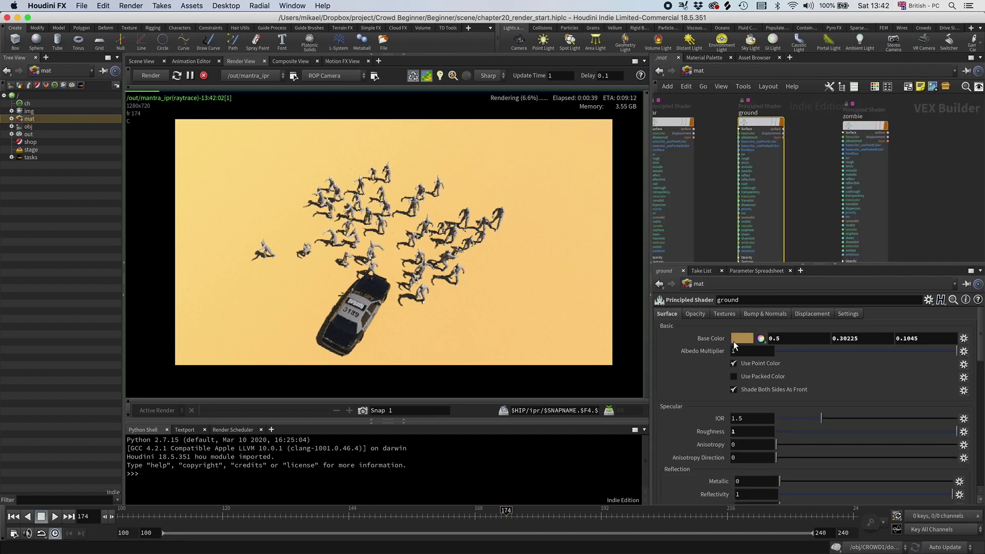
{"action": "left_click", "coordinate": [752, 343]}
{"action": "left_click_drag", "start_coordinate": [830, 407], "coordinate": [769, 406]}
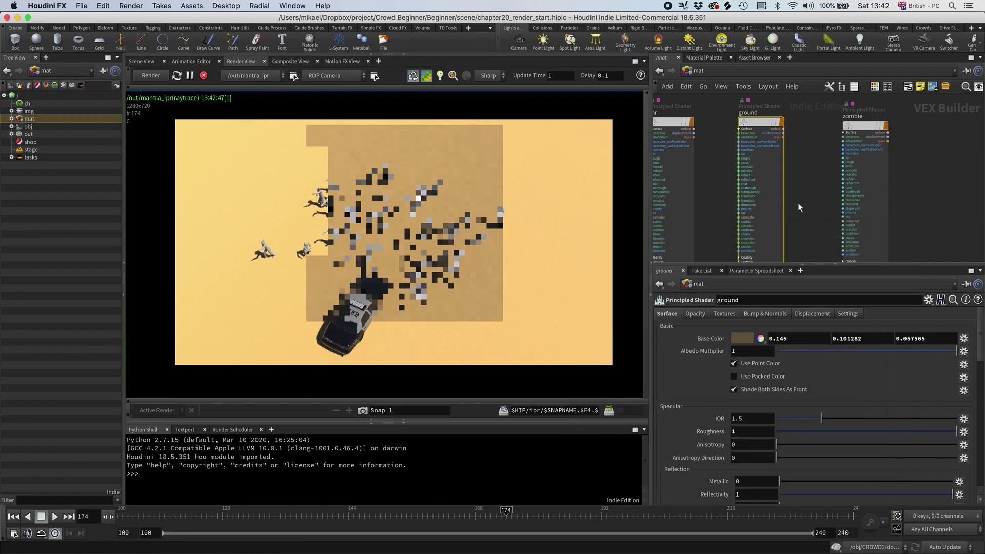
{"action": "left_click", "coordinate": [694, 72]}
{"action": "left_click", "coordinate": [713, 123]}
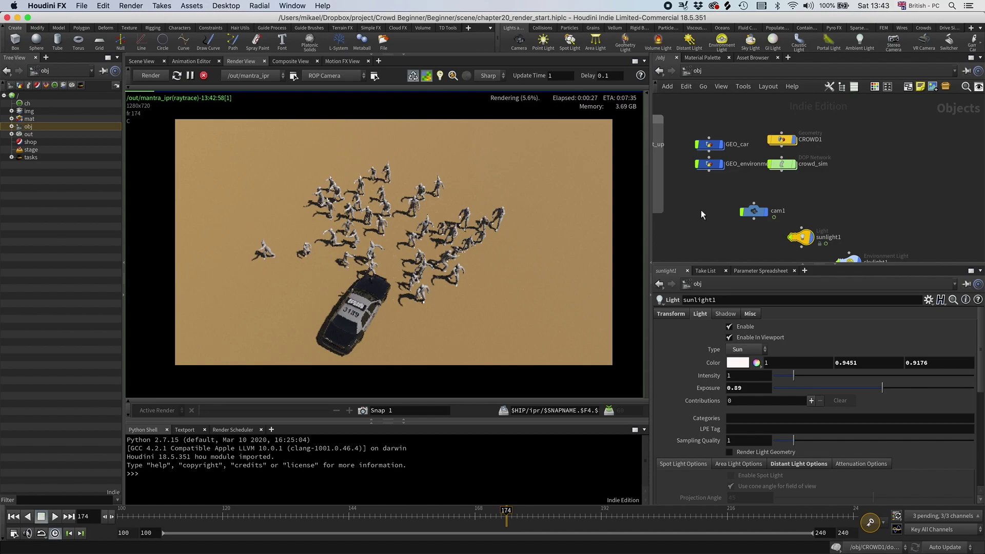
{"action": "scroll", "coordinate": [434, 255], "scroll_direction": "up", "scroll_amount": 3}
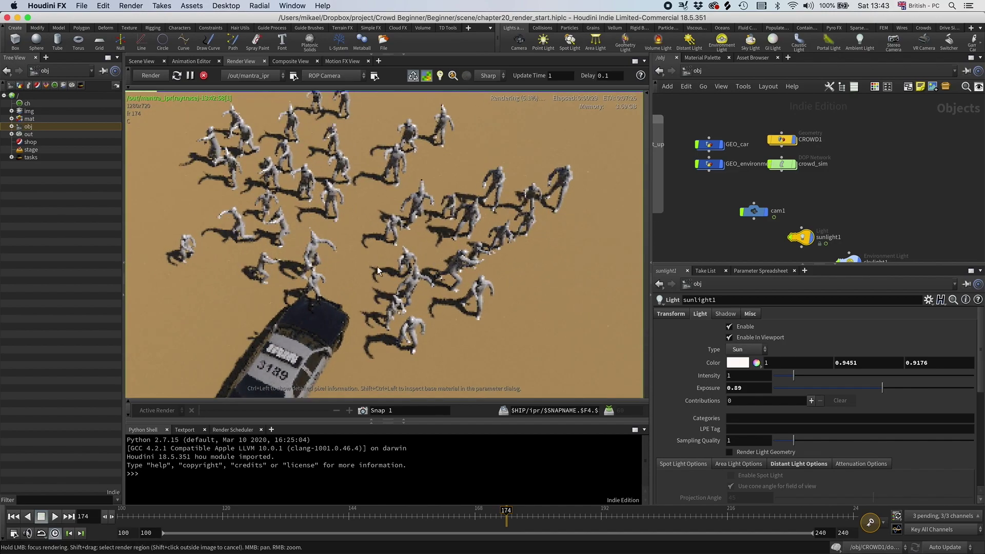
{"action": "scroll", "coordinate": [413, 213], "scroll_direction": "down", "scroll_amount": 2}
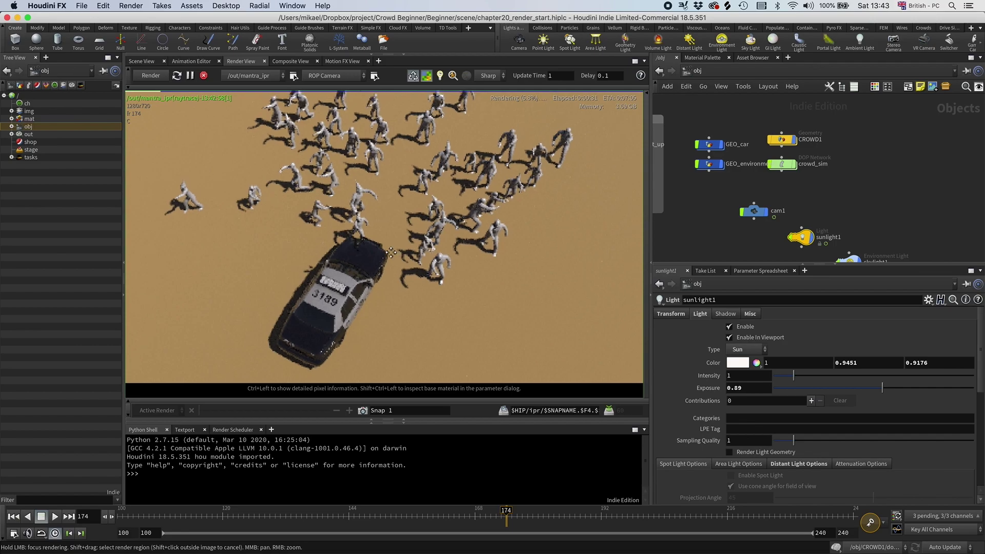